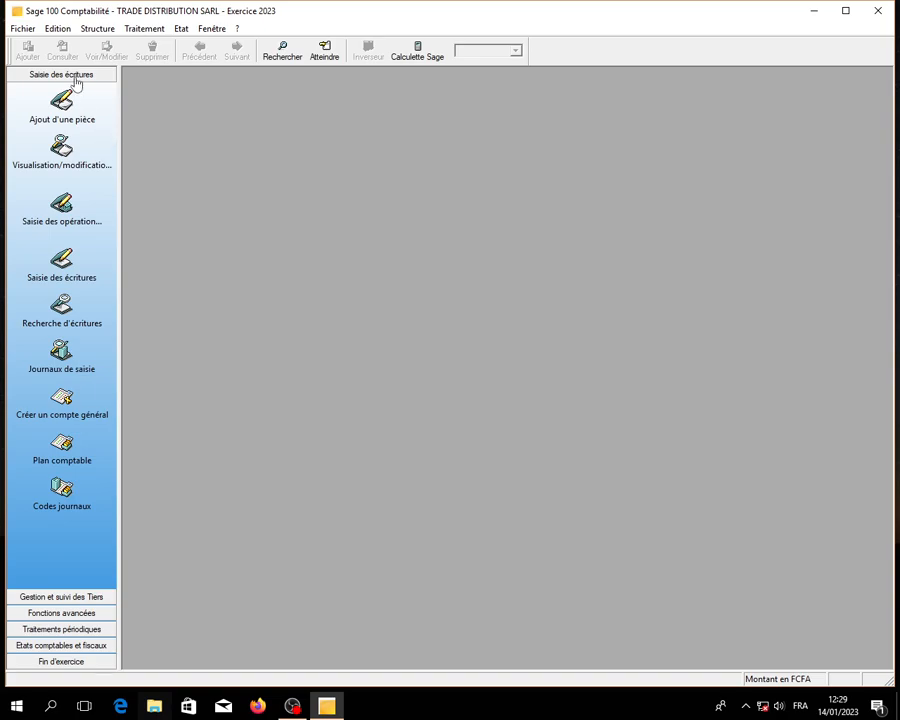
# Open the Plan comptable list and create general account 213 with the title LOGICIELS.
pyautogui.click(95, 29)
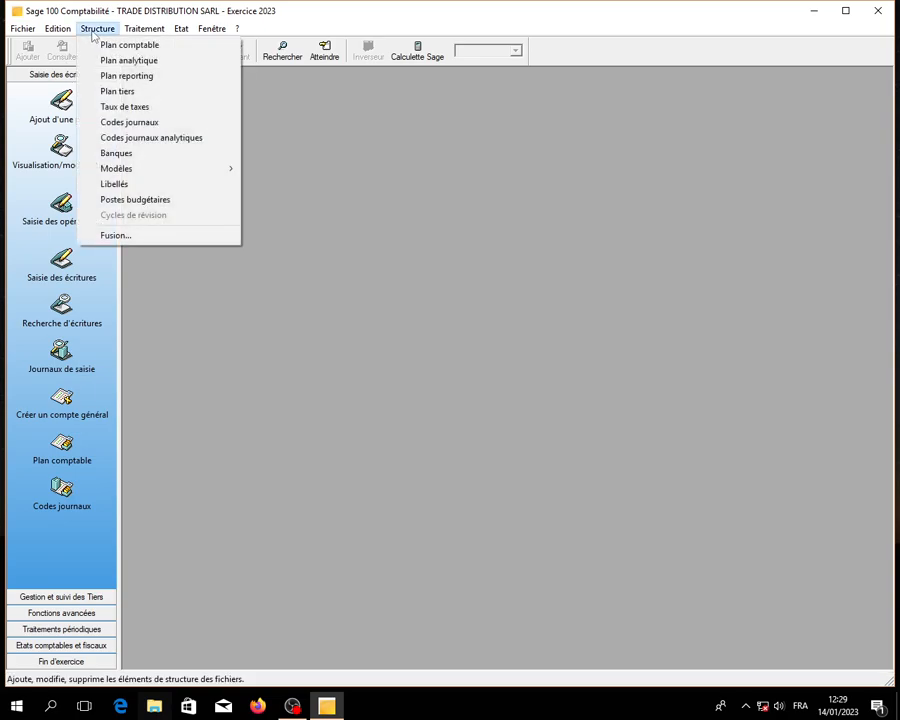
pyautogui.click(135, 44)
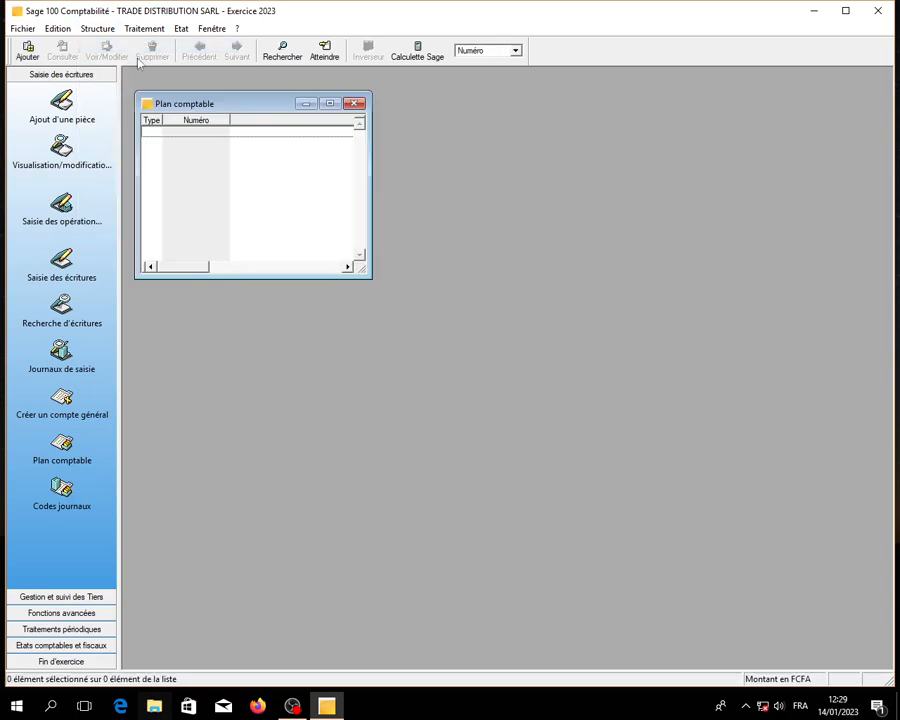
pyautogui.rightClick(197, 163)
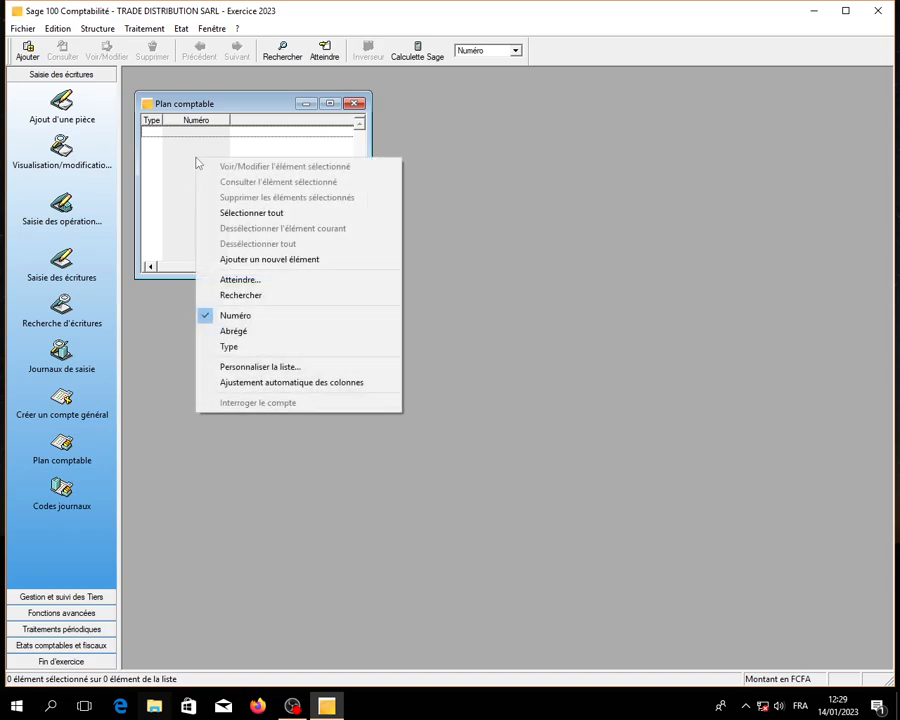
pyautogui.click(290, 260)
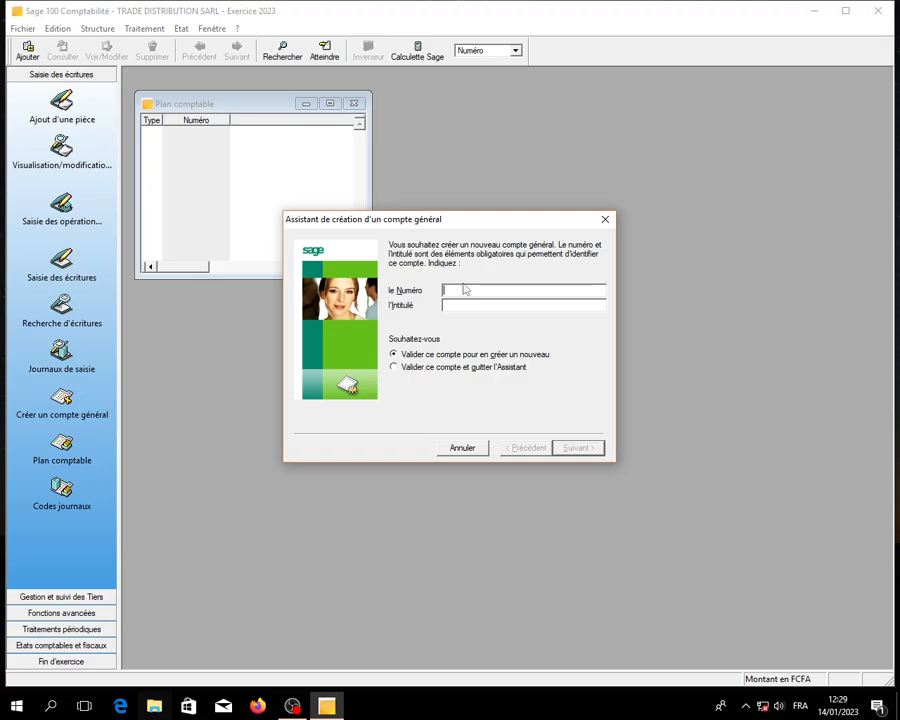
pyautogui.write('213')
pyautogui.click(463, 305)
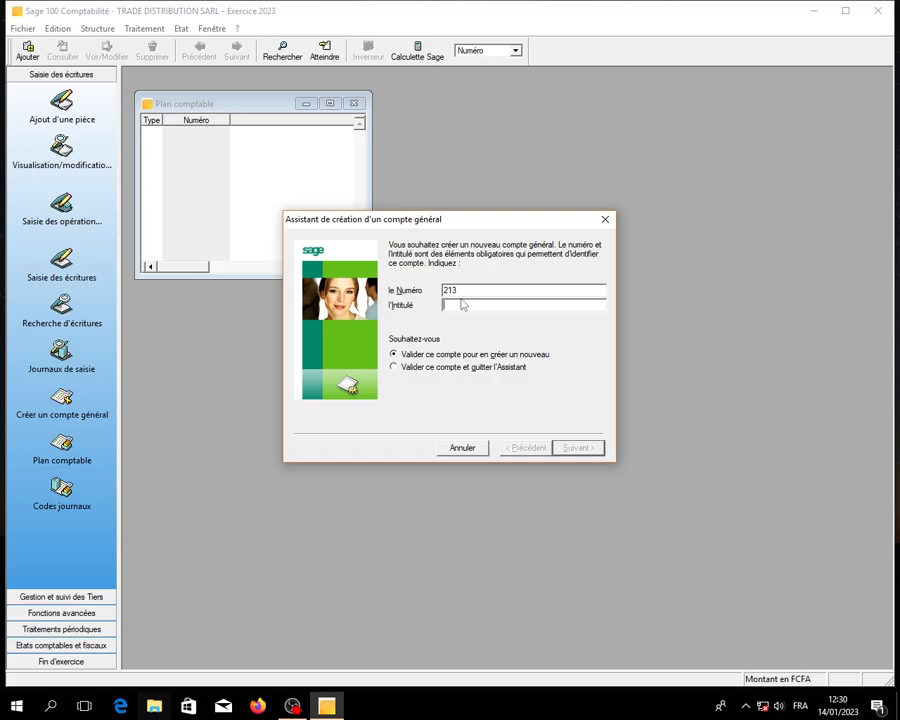
pyautogui.write('LOGICIELS')
pyautogui.press('Return')
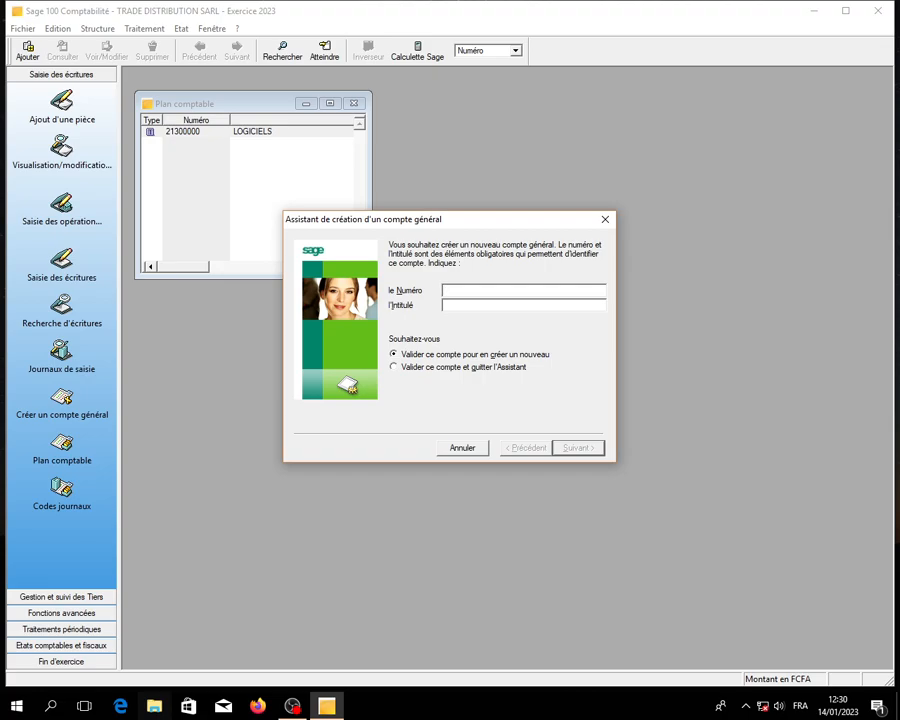
# Create general account 16 with the title EMPRUNTS in the chart of accounts.
pyautogui.write('16')
pyautogui.press('Tab')
pyautogui.write('EMPRUNTS')
pyautogui.press('Return')
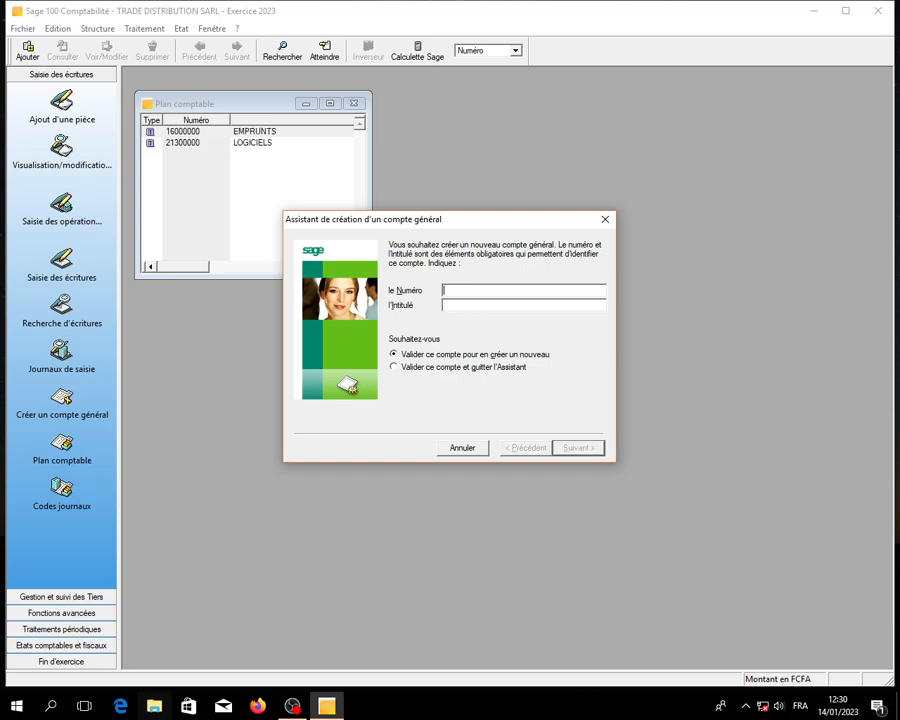
# Create general accounts 2441 MATERIEL DE BUREAU and 2444 MOBILIER DE BUREAU in the chart of accounts.
pyautogui.write('2441')
pyautogui.press('Tab')
pyautogui.write('MATERIEL DE B')
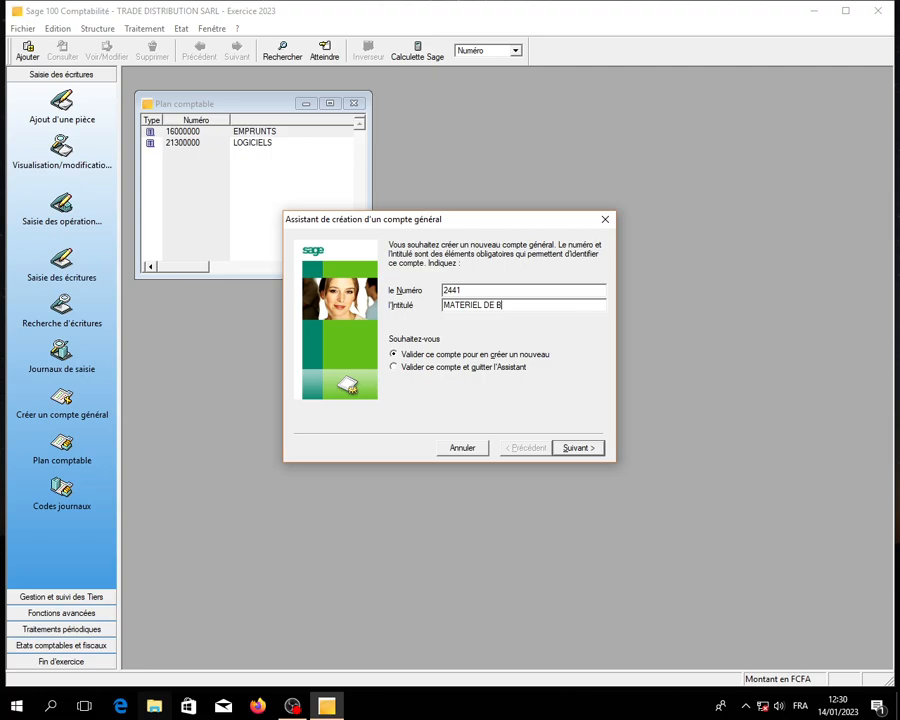
pyautogui.write('UREAU')
pyautogui.press('Return')
pyautogui.write('2444')
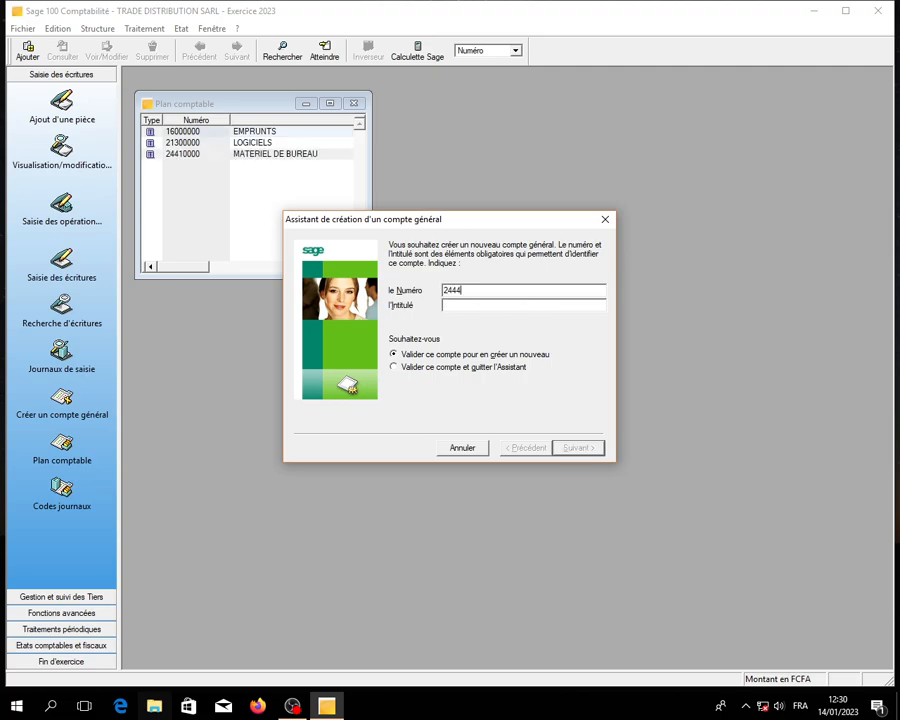
pyautogui.press('Tab')
pyautogui.write('MOBILIER DE BUREAU')
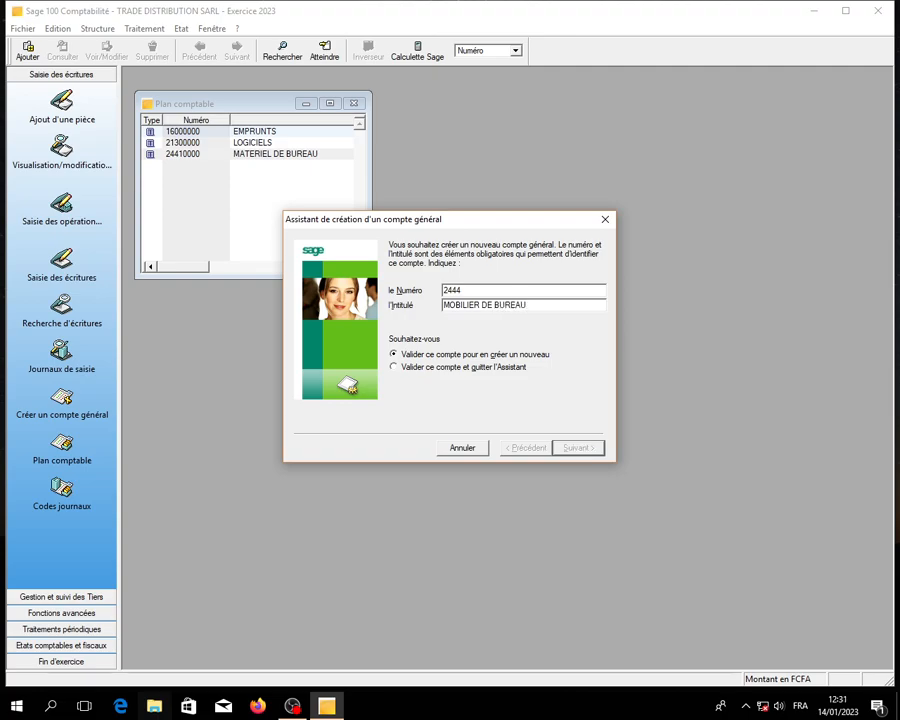
pyautogui.press('Return')
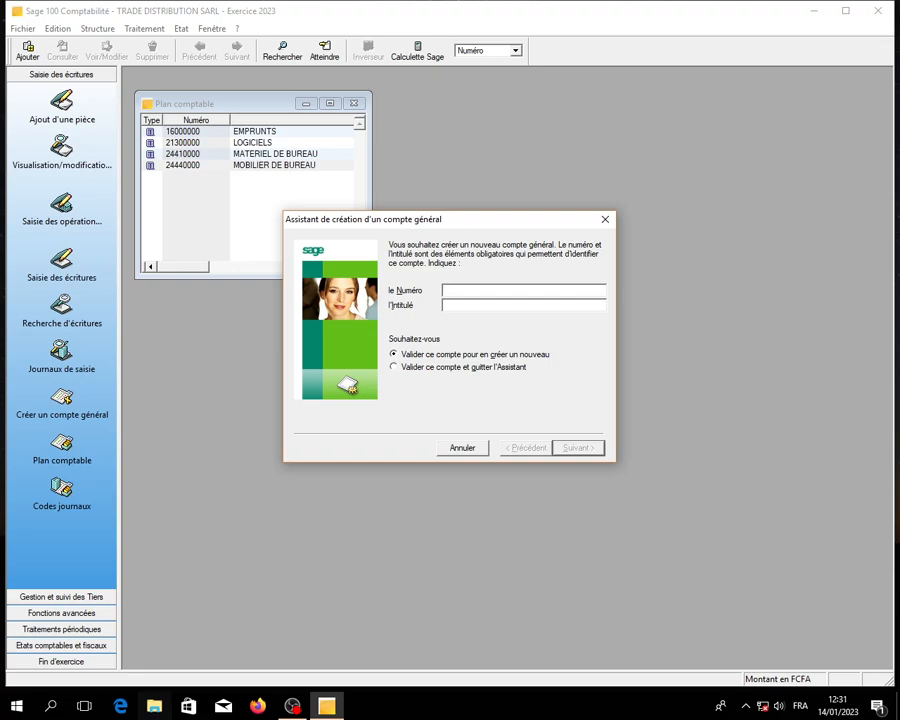
# Create the third-party general accounts 401 FOURNISSEUR and 411 CLIENTS in the chart of accounts.
pyautogui.write('401')
pyautogui.press('Tab')
pyautogui.write('FOURNISSEUR')
pyautogui.press('Return')
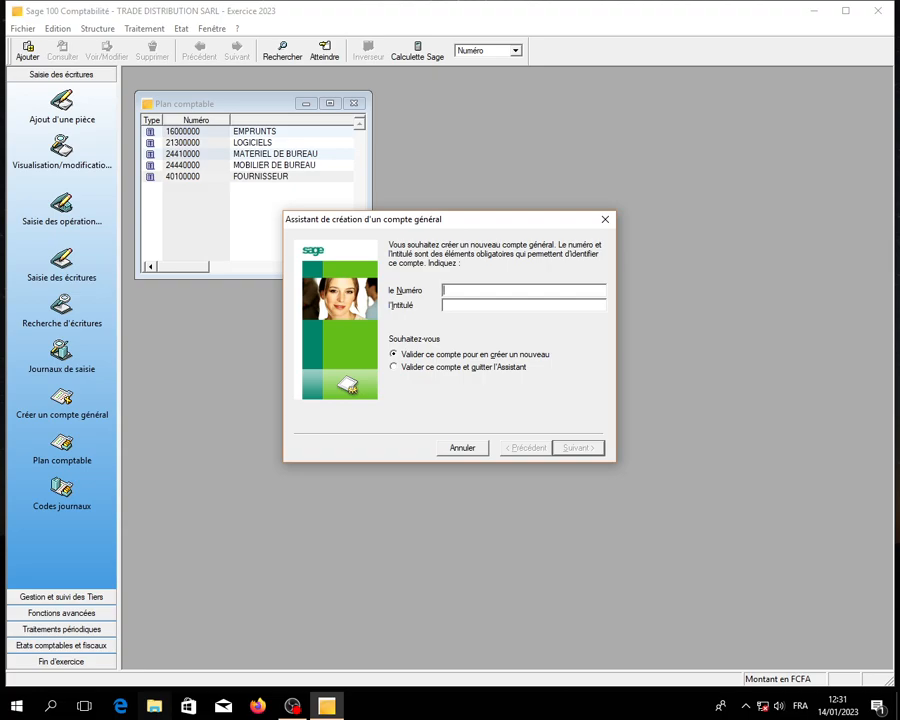
pyautogui.write('411')
pyautogui.press('Tab')
pyautogui.write('CLIENTS')
pyautogui.press('Return')
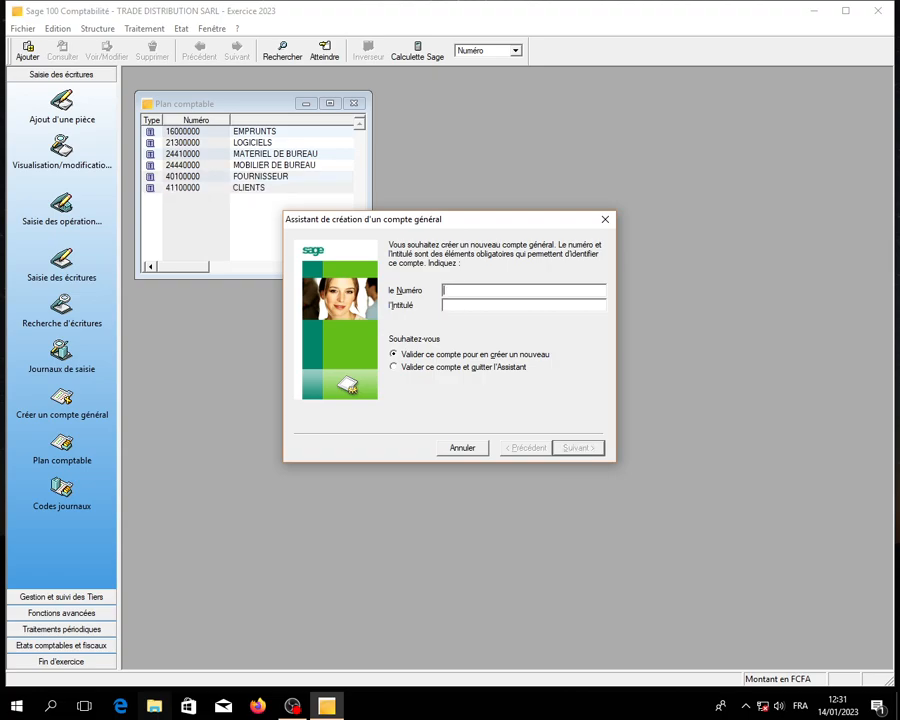
# Create general account 631 with the title FRAIS BANCAIRES in the chart of accounts.
pyautogui.write('631')
pyautogui.write('FR')
pyautogui.write('AIS')
pyautogui.write(' B')
pyautogui.write('AN')
pyautogui.write('CAIRE')
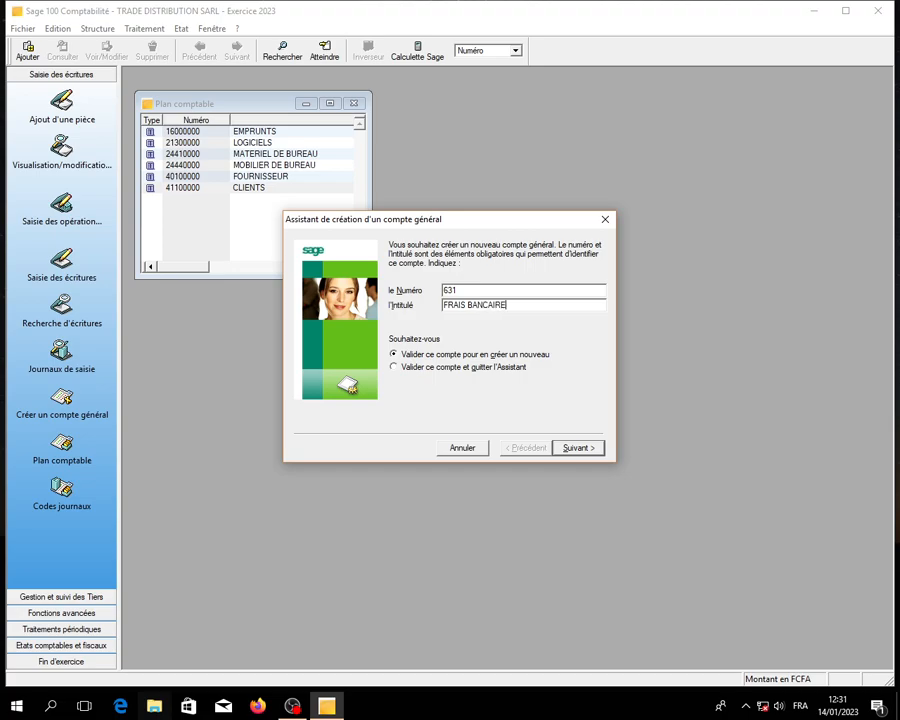
pyautogui.write('S')
pyautogui.press('Return')
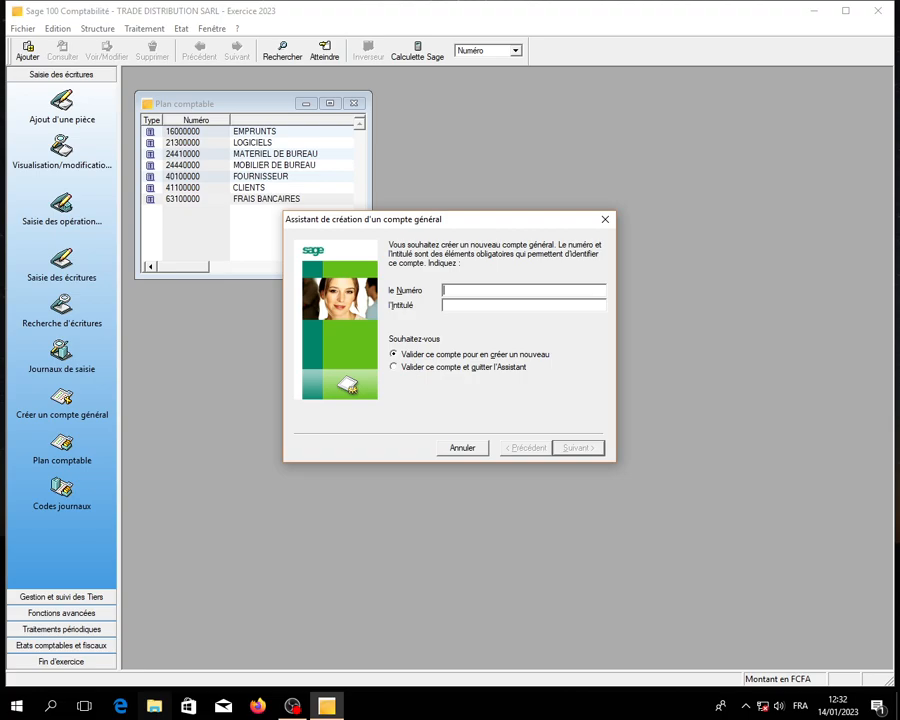
# Create general account 605 with the title AUTRES ACHATS in the chart of accounts.
pyautogui.write('605')
pyautogui.press('Tab')
pyautogui.write('AUTRES ACHATS')
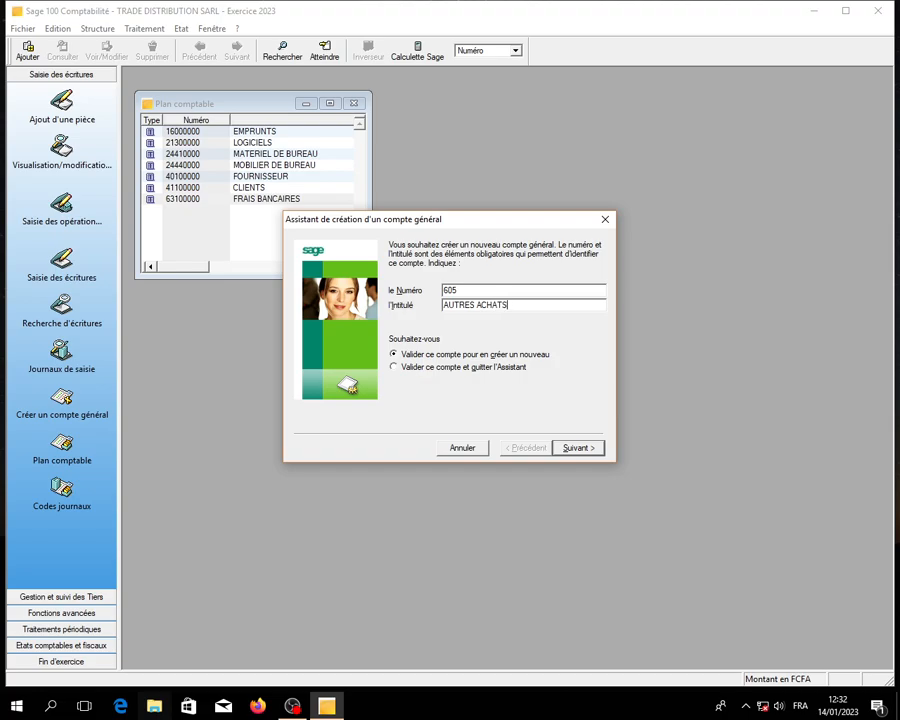
pyautogui.press('Return')
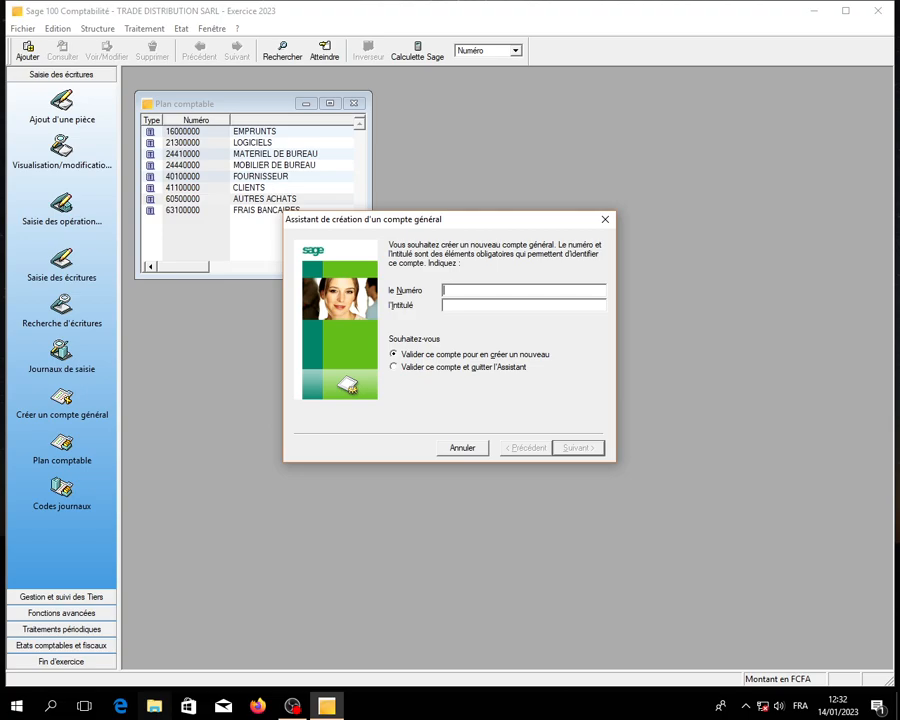
# Create general account 585 with the title VIREMENTS DE FONS in the chart of accounts.
pyautogui.write('585')
pyautogui.press('Tab')
pyautogui.write('VIREMENTS DE FON')
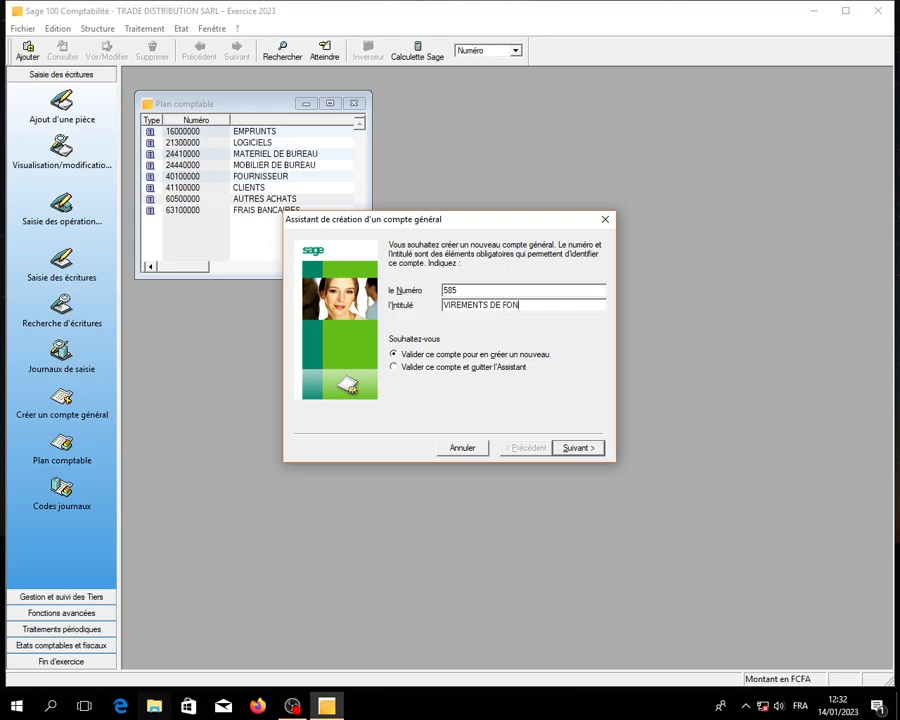
pyautogui.write('S')
pyautogui.press('Return')
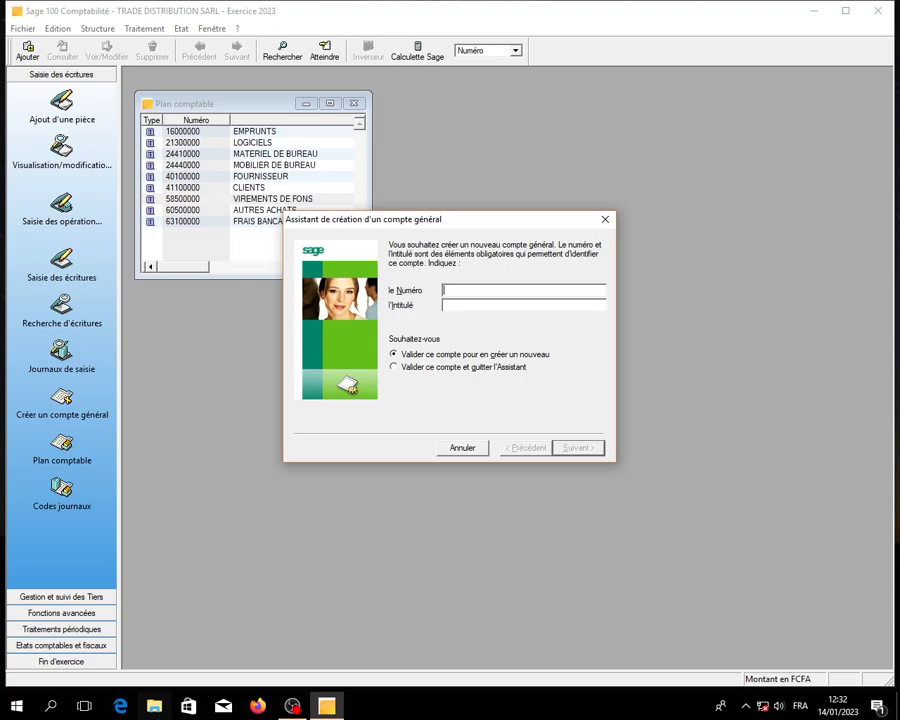
# Create general account 6281 with the title FRAIS DE TELEPHONE in the chart of accounts.
pyautogui.write('6281')
pyautogui.press('Tab')
pyautogui.write('FRAIS DE TR')
pyautogui.press('BackSpace')
pyautogui.write('EL')
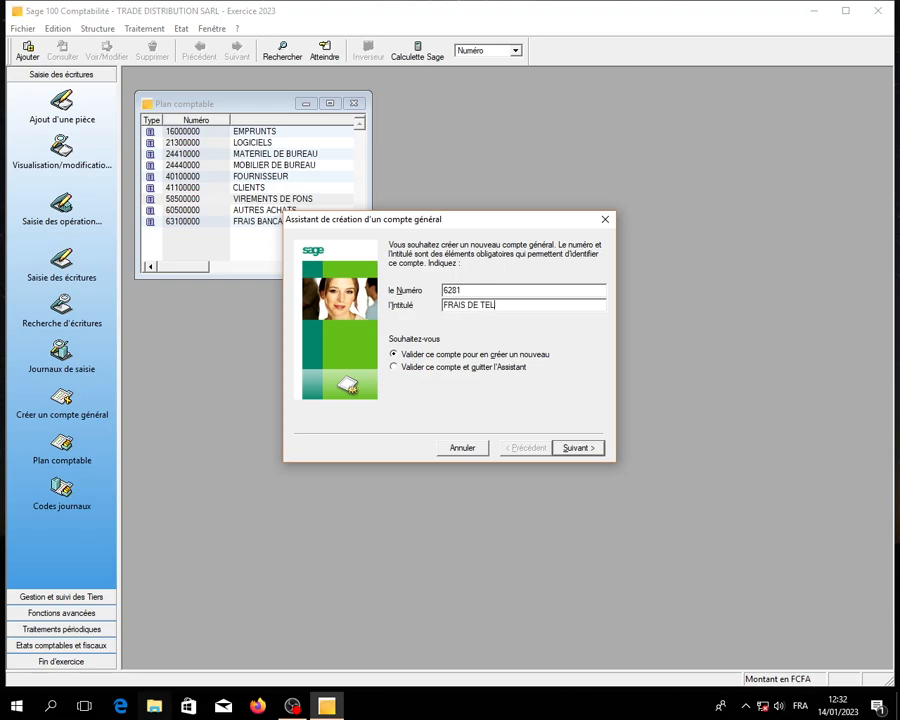
pyautogui.write('EPHONE')
pyautogui.press('Return')
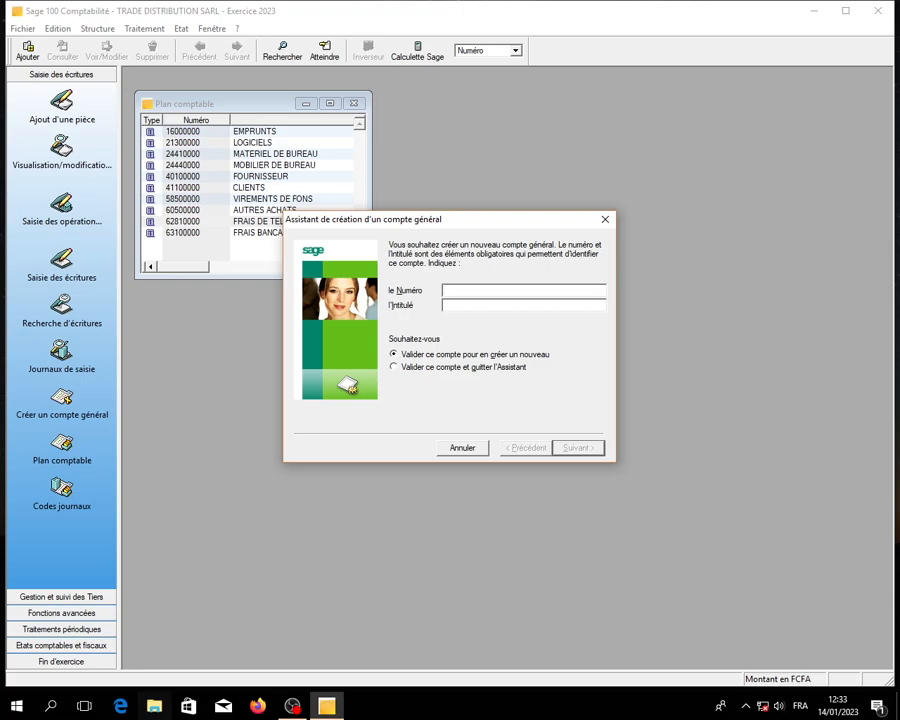
# Create general account 101 with the title CAPITAL SOCIAL in the chart of accounts.
pyautogui.write('101')
pyautogui.press('Tab')
pyautogui.write('CAPITAL SOCIAL')
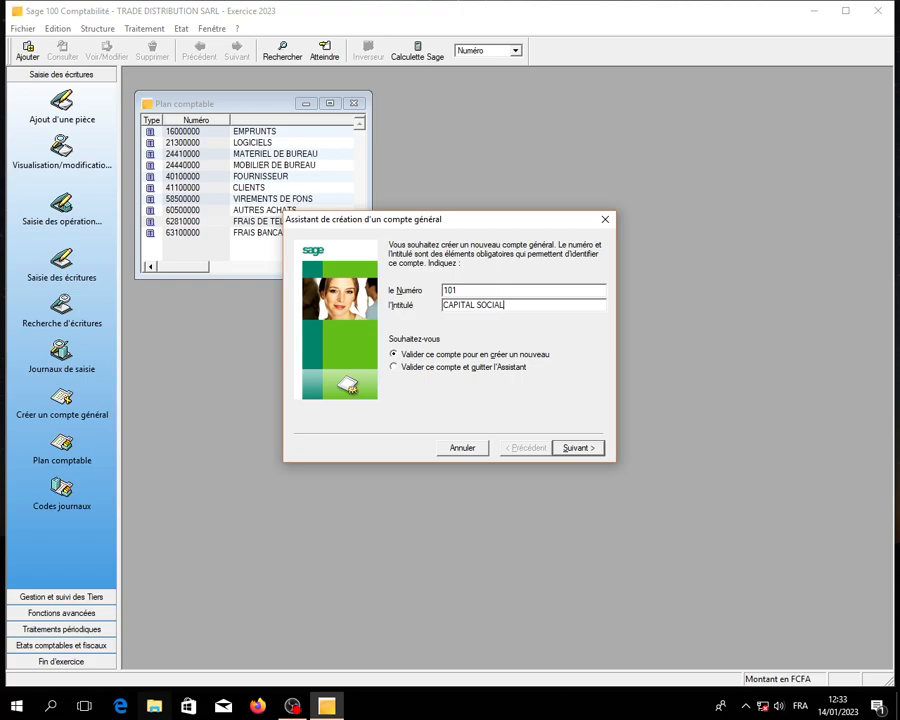
pyautogui.press('Return')
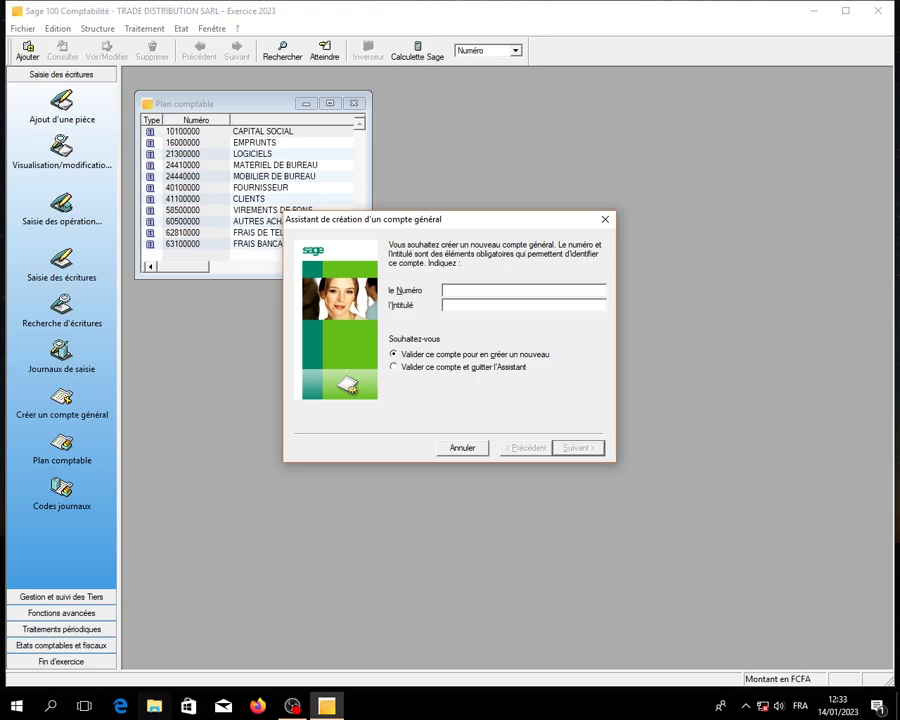
# Create general account 422 with the title PERSONNELS REMUNERATION DUE in the chart of accounts.
pyautogui.write('422')
pyautogui.press('Tab')
pyautogui.write('PERSONNELS ')
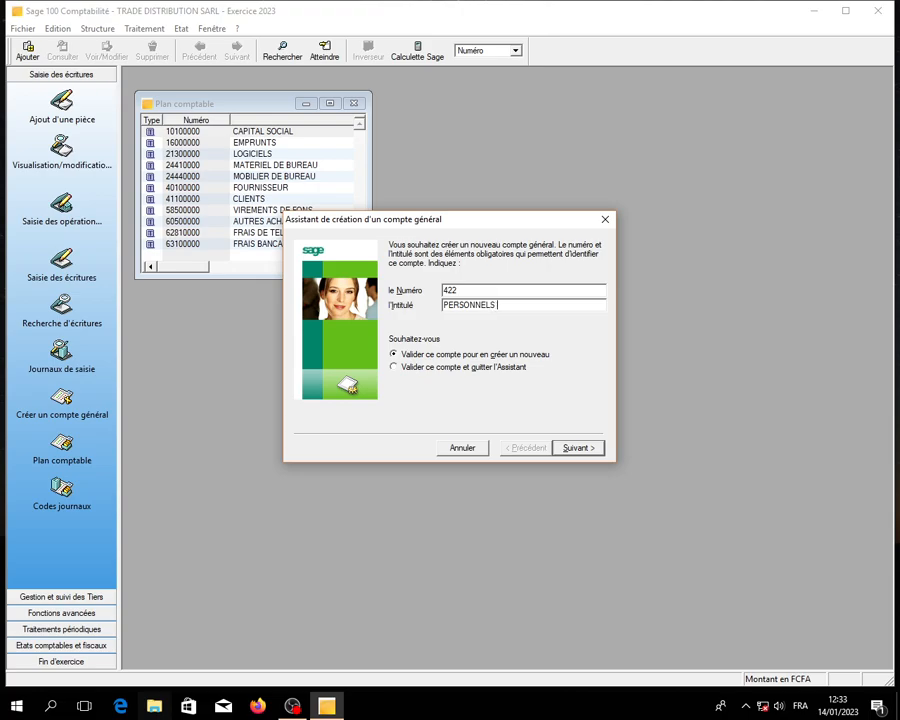
pyautogui.write('REMUNERO')
pyautogui.write('TION DUE')
pyautogui.press('Return')
# Create general account 421 with the title PERSONNELS AVANCE ET ACOMPTE in the chart of accounts.
pyautogui.write('421')
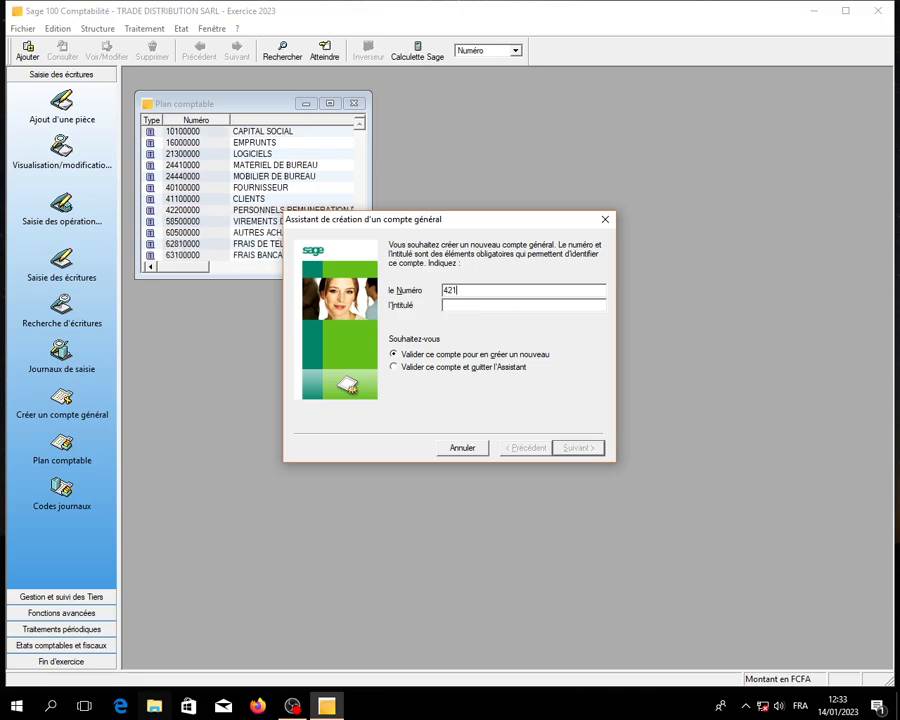
pyautogui.press('Tab')
pyautogui.write('PERS')
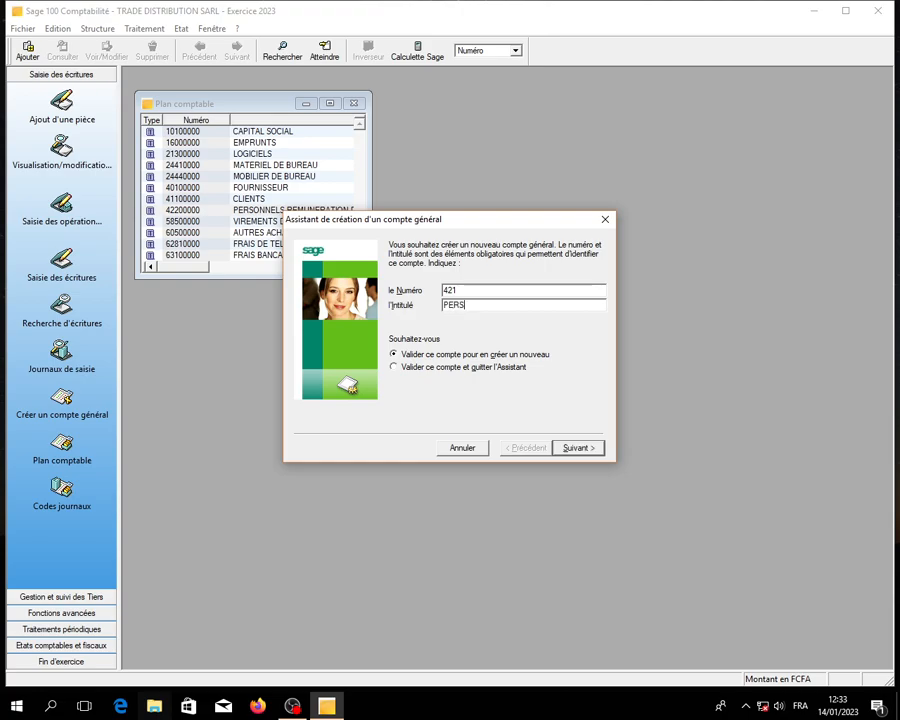
pyautogui.write('ONNELS AVANCE ET AC')
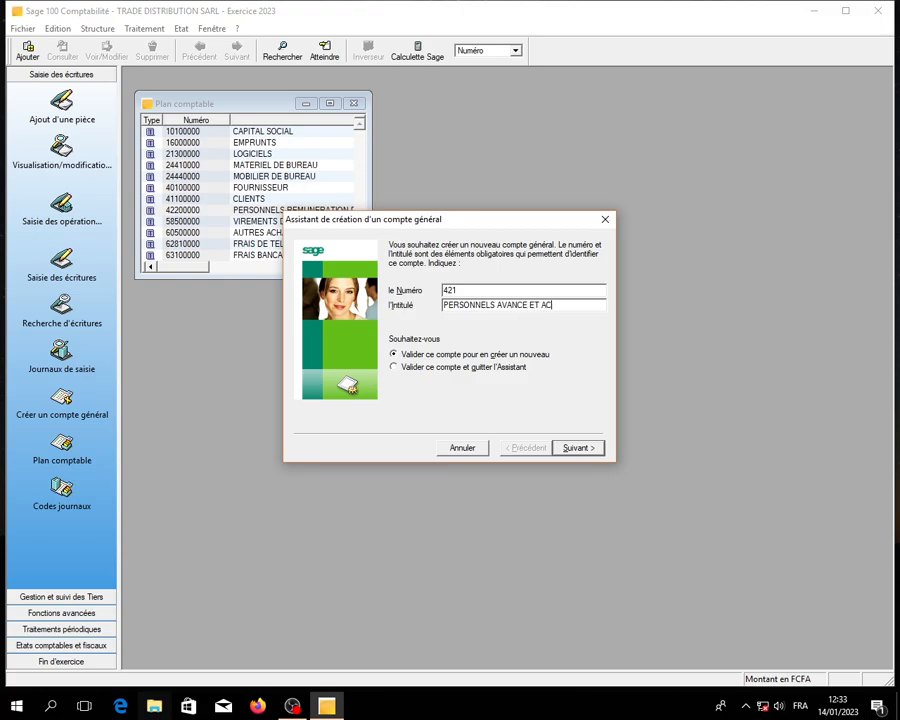
pyautogui.write('OMPTE')
pyautogui.press('Return')
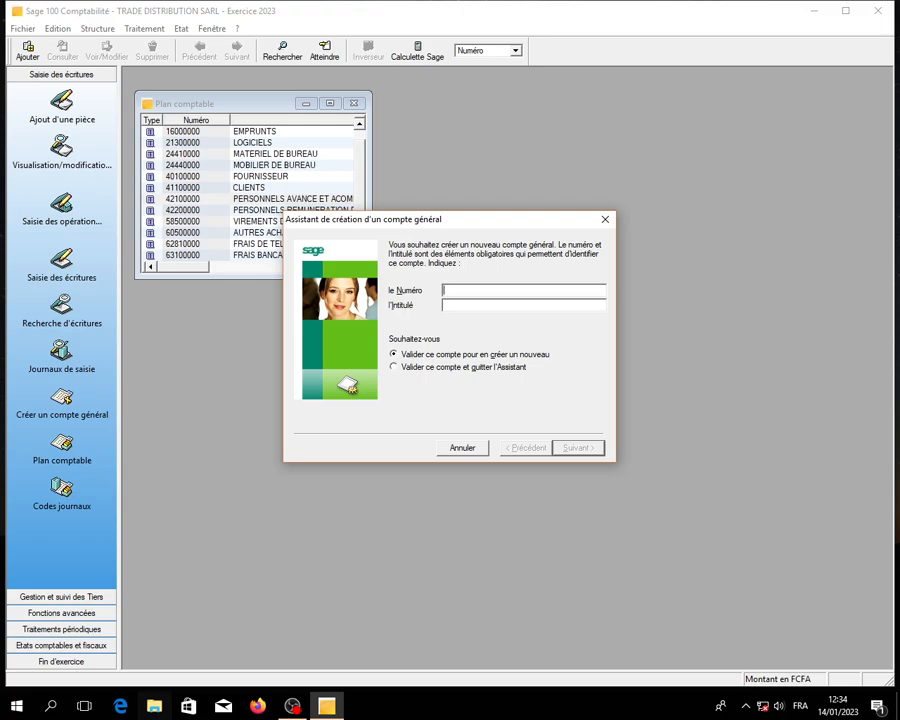
# Create general account 4431 with the title TVA FACTUREE SUR MARCHANDISES in the chart of accounts.
pyautogui.write('4431')
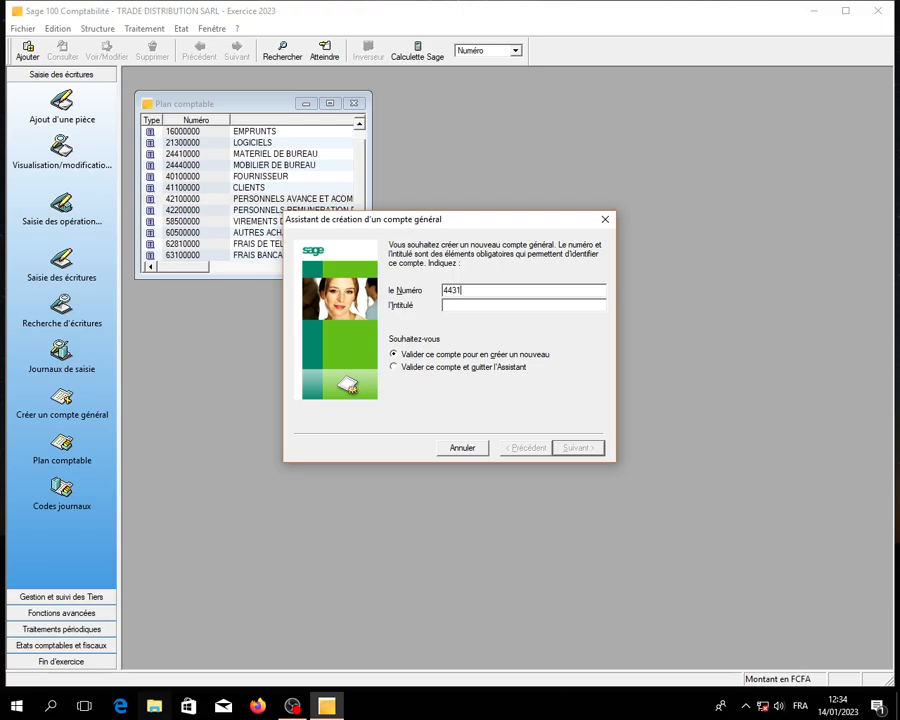
pyautogui.press('Tab')
pyautogui.write('TVA FACTURE')
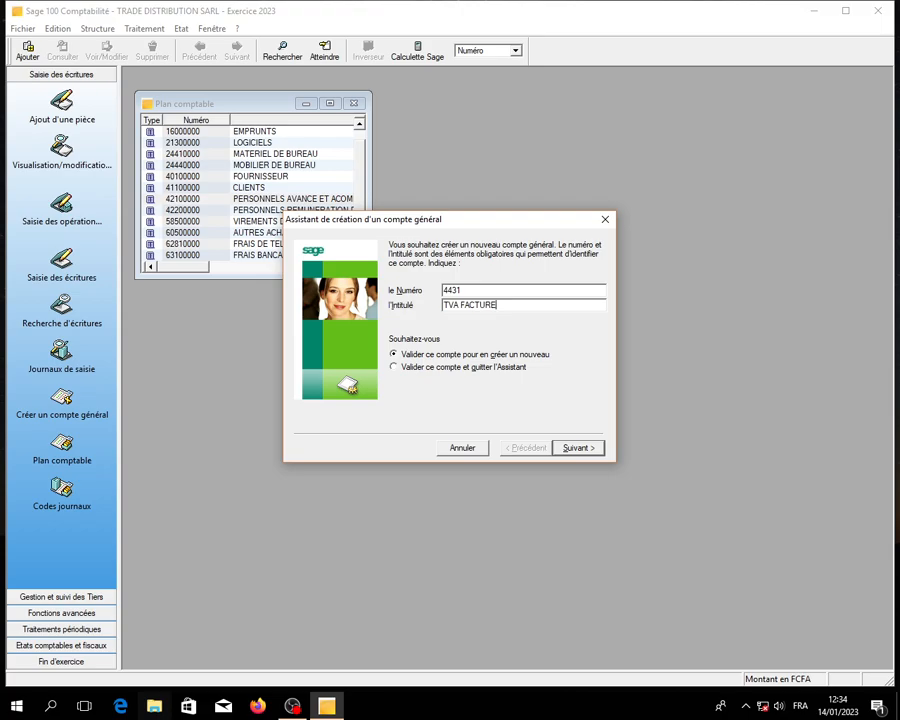
pyautogui.write('E SUR MARCHANDISES')
pyautogui.press('Return')
# Create general account 4432 with the title TVA FACTUREE SUR SERVICES in the chart of accounts.
pyautogui.write('443')
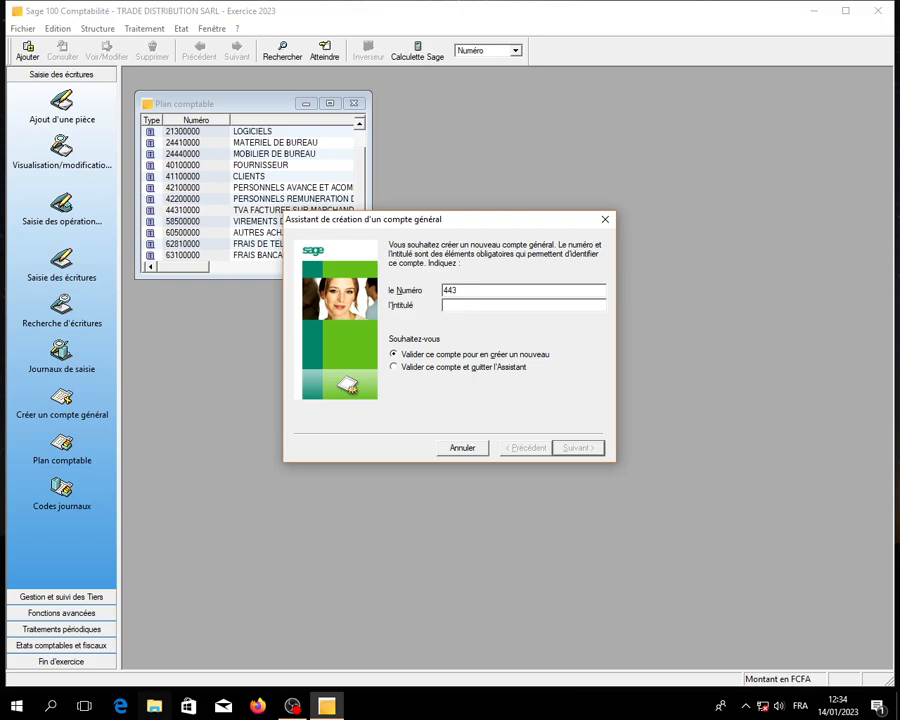
pyautogui.write('2')
pyautogui.press('Tab')
pyautogui.write('TVA FACTUREE S')
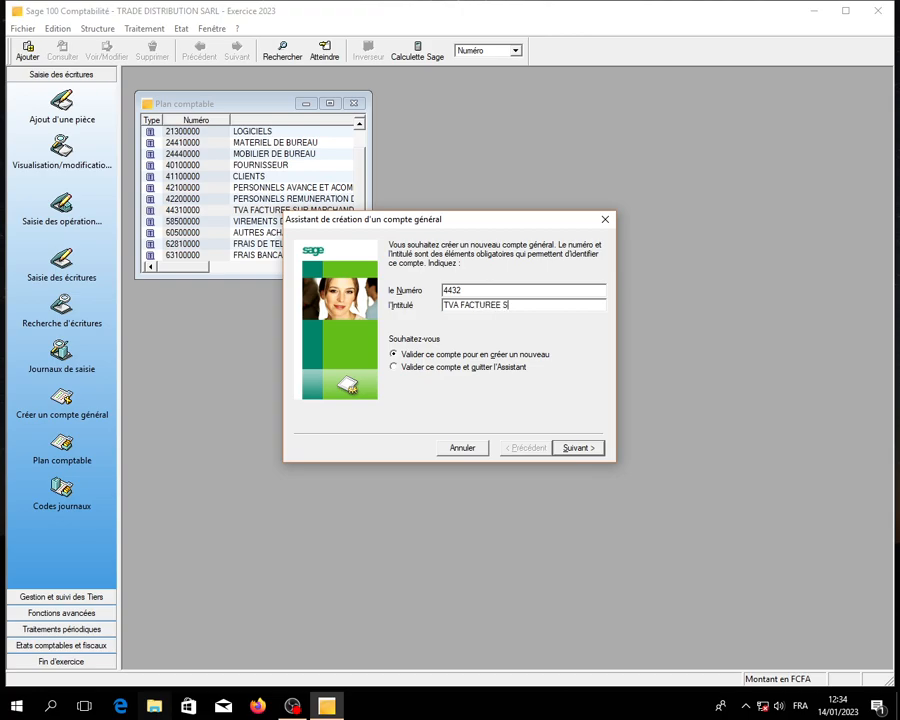
pyautogui.write('UR SERVICES')
pyautogui.press('Return')
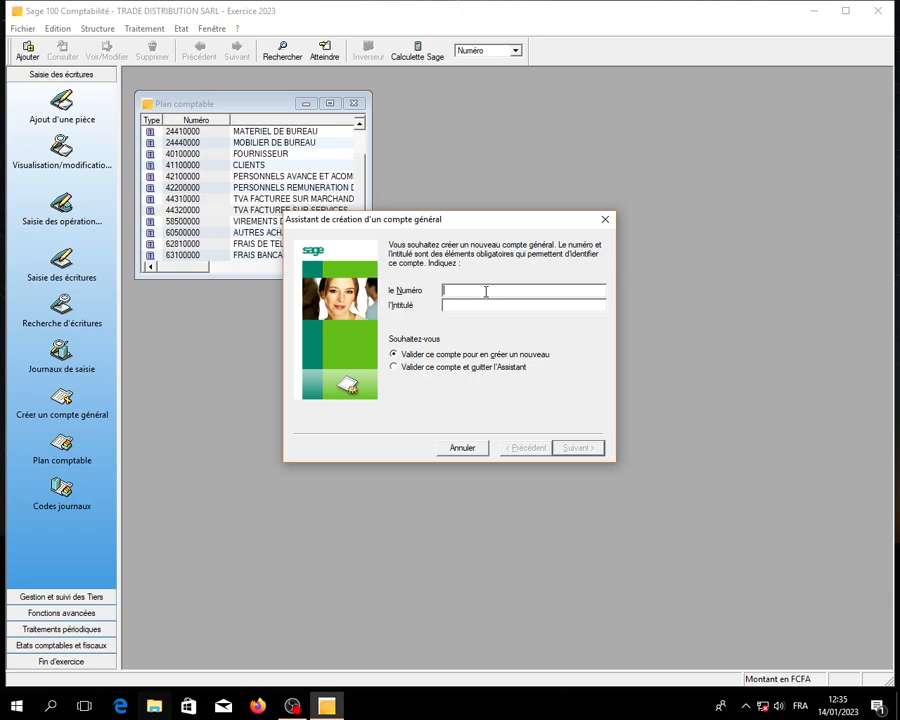
# Create general account 673 with the title ESCOMPTES ACCORDES in the chart of accounts.
pyautogui.write('673')
pyautogui.press('Tab')
pyautogui.write('ESCOMPTES ACCORD')
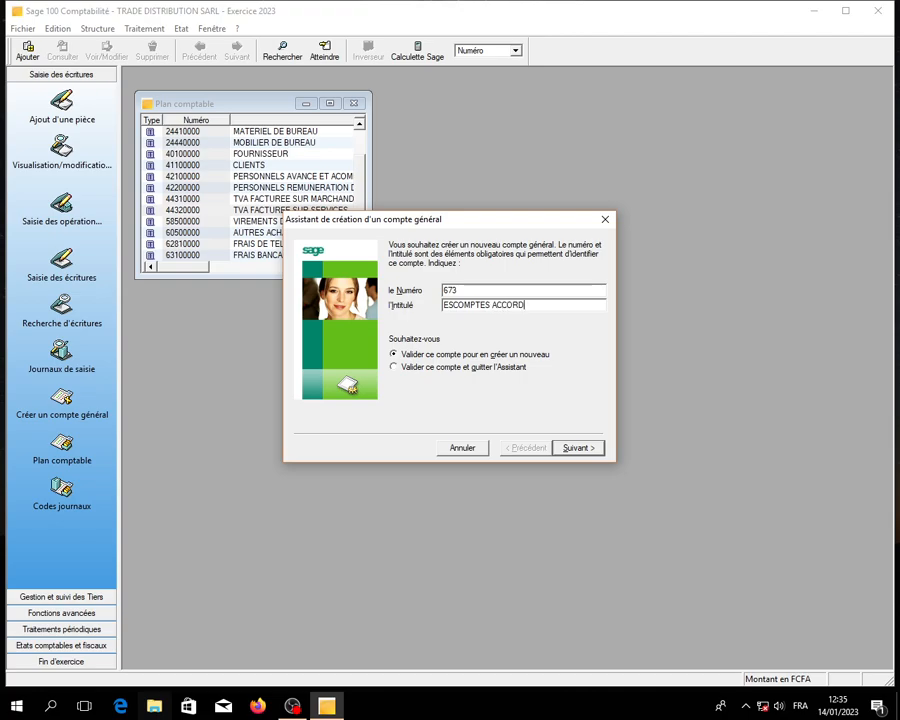
pyautogui.write('ES')
pyautogui.press('Return')
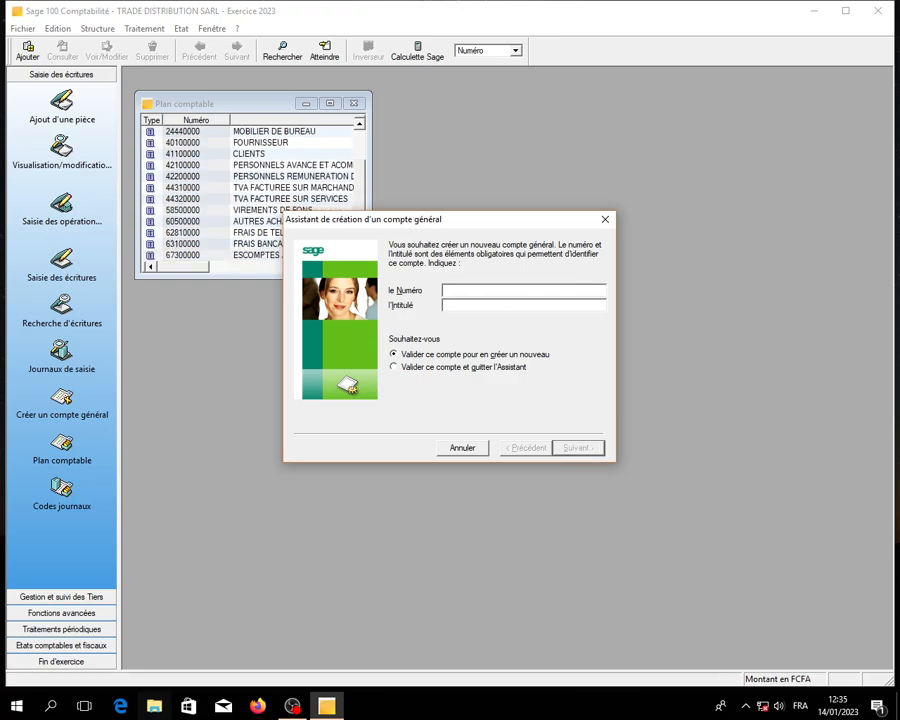
# Create general account 571 with the title CAISS in the chart of accounts.
pyautogui.write('571')
pyautogui.press('Tab')
pyautogui.write('C')
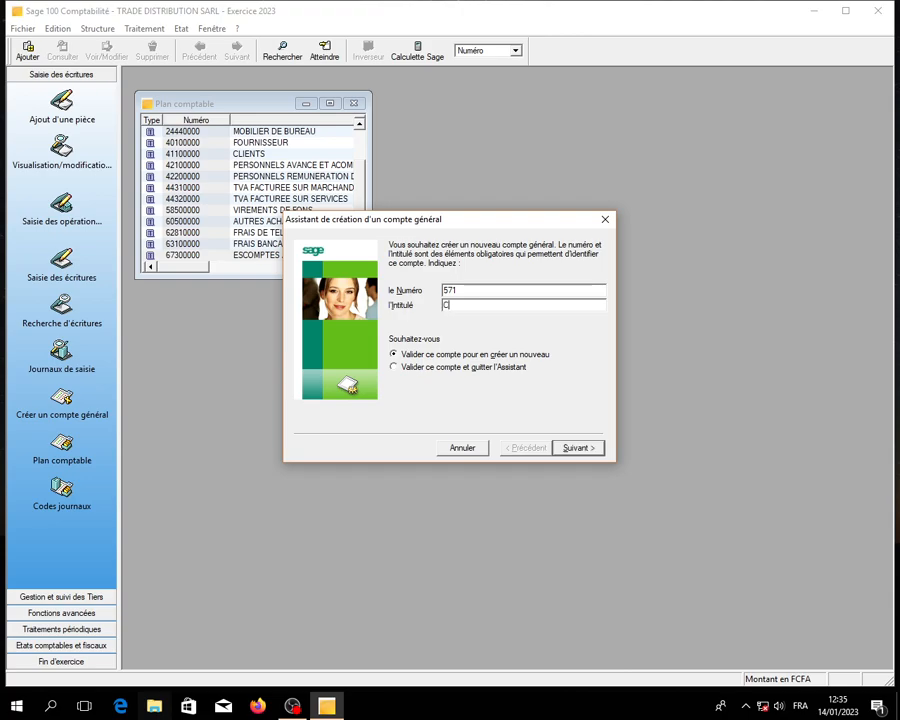
pyautogui.write('AISS')
pyautogui.press('Return')
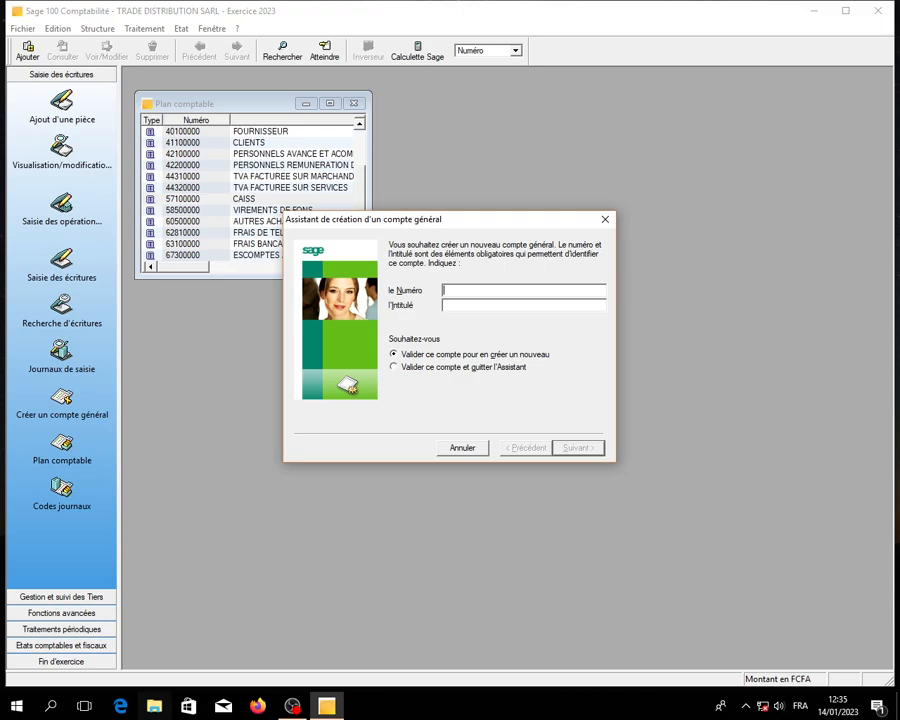
# Create general account 5211 with the title SGBC in the chart of accounts.
pyautogui.write('521')
pyautogui.write('1')
pyautogui.write('S')
pyautogui.write('GBC')
pyautogui.press('Return')
# Create general account 5212 with the title BICEC in the chart of accounts.
pyautogui.write('5212')
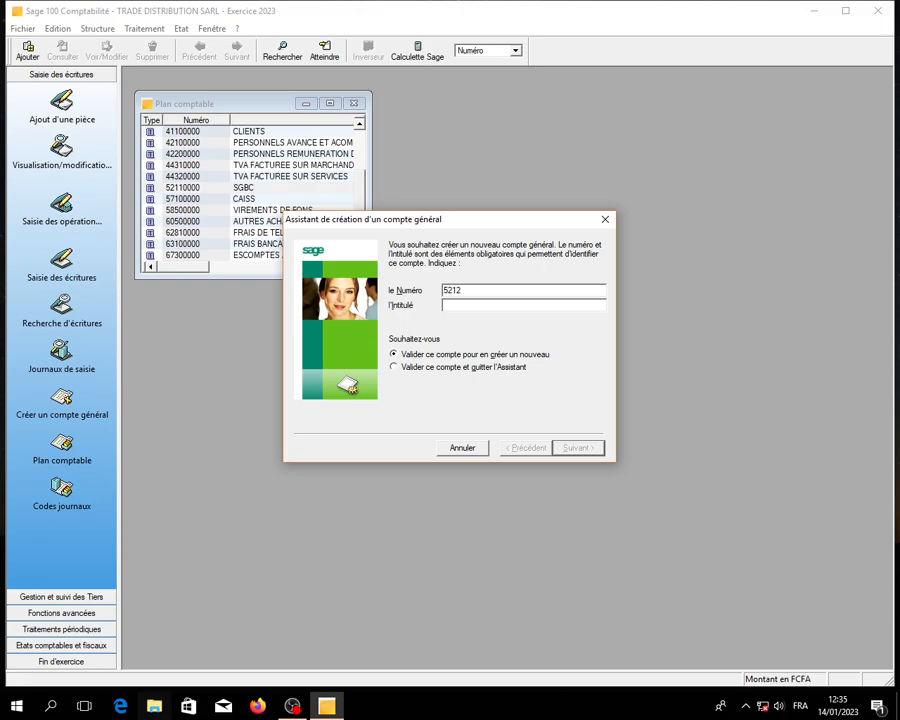
pyautogui.write('ICEC')
pyautogui.press('Return')
# Create general account 5213 with the title AFRILAND FIRST BANK in the chart of accounts.
pyautogui.write('52')
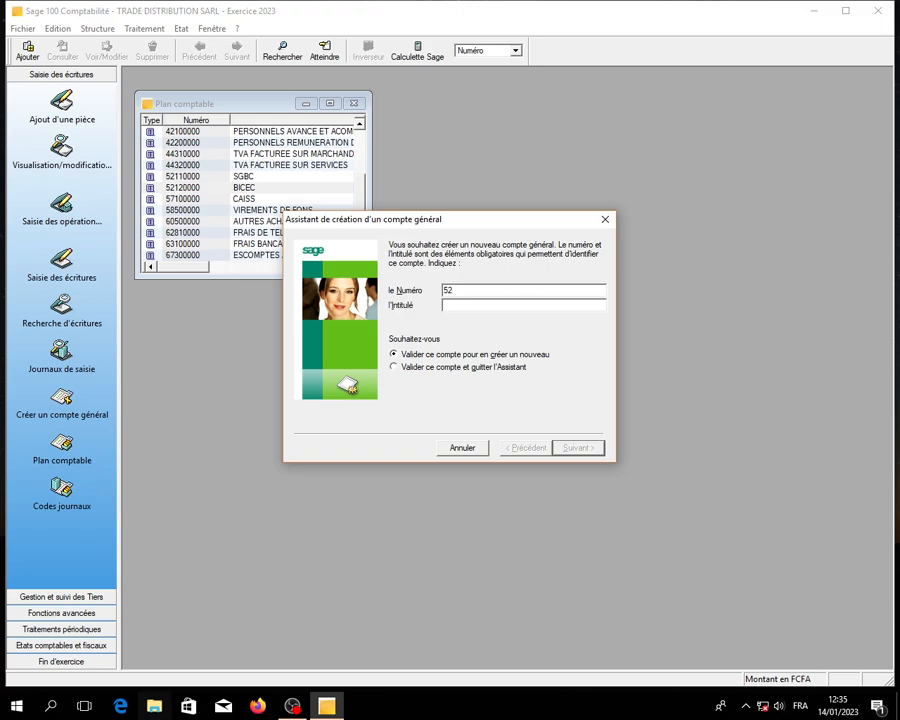
pyautogui.write('13')
pyautogui.press('Tab')
pyautogui.write('AFB')
pyautogui.press('BackSpace')
pyautogui.write('RILAND FIRST ')
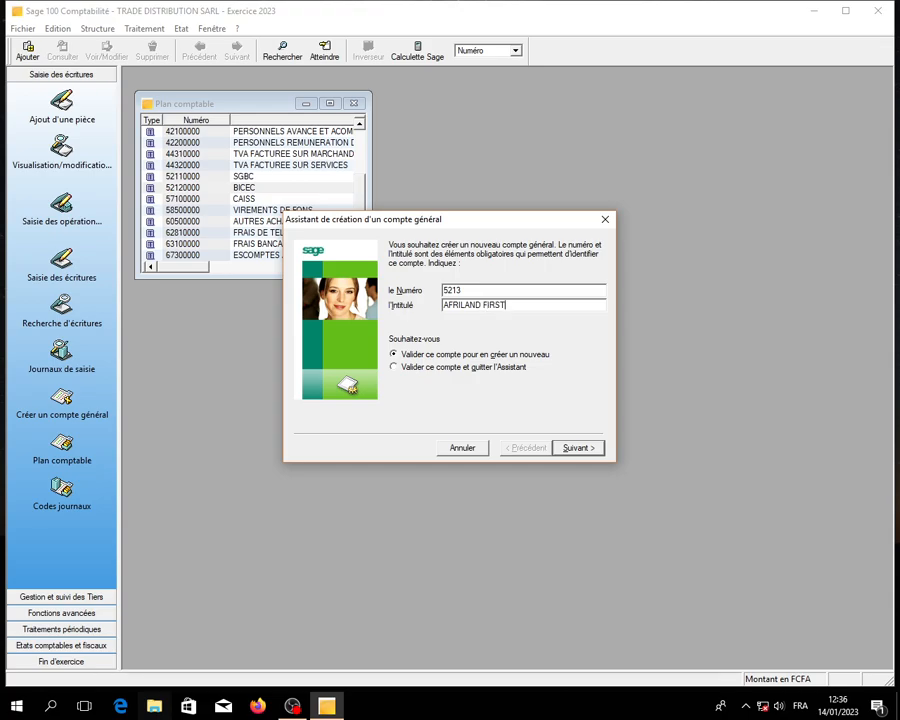
pyautogui.write('BANK')
pyautogui.press('Return')
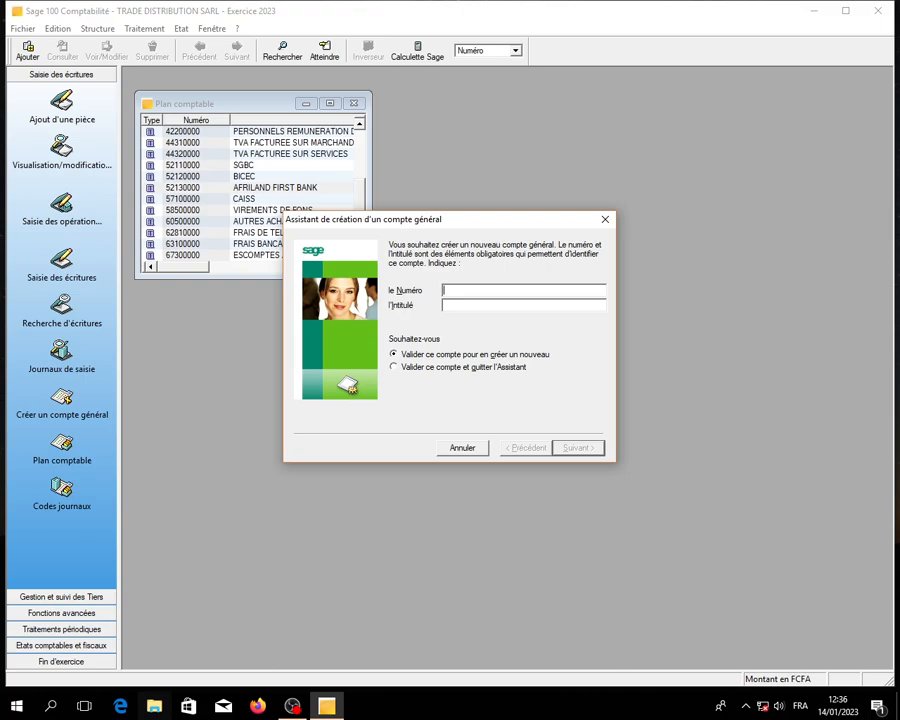
# Create general account 2313 with the title BATIMENTS AD ET CC in the chart of accounts.
pyautogui.write('2313')
pyautogui.press('Tab')
pyautogui.write('BATIMENTS AD')
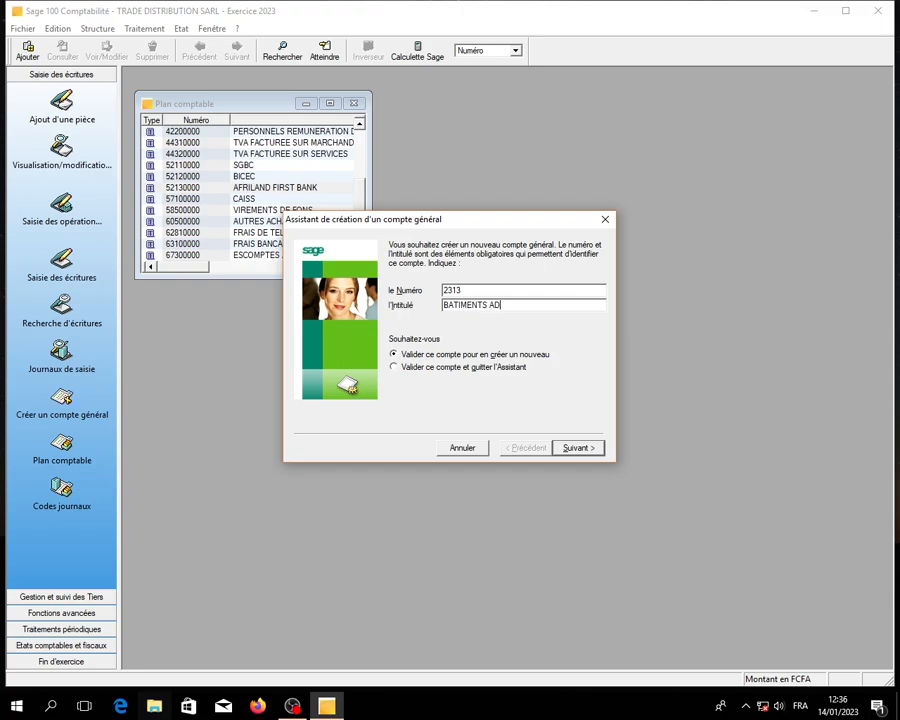
pyautogui.write(' ET CO')
pyautogui.press('Return')
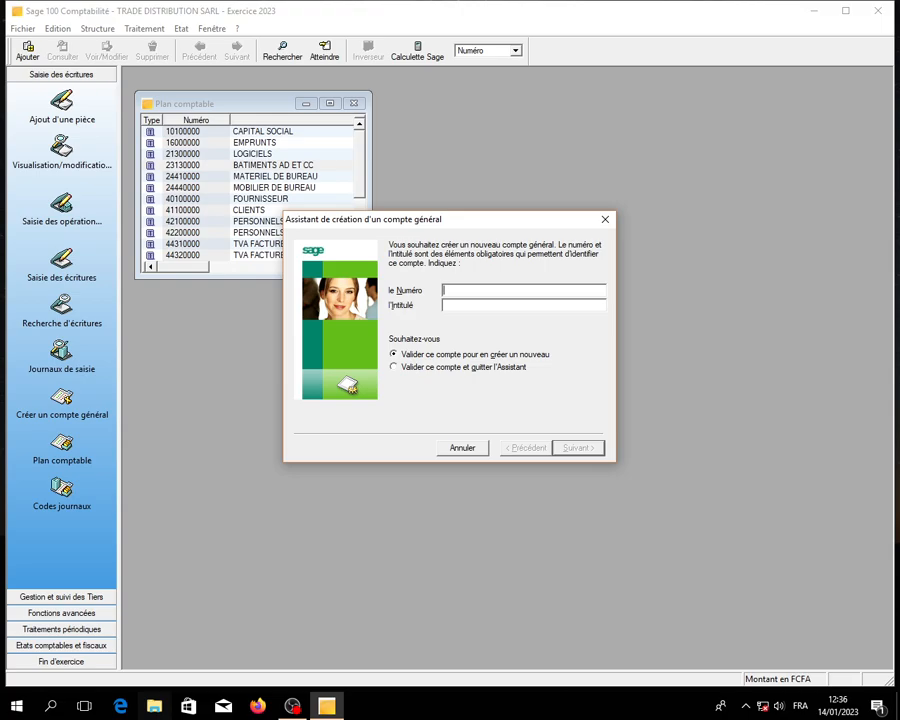
# Create general account 2442 with the title MATERIEL INFORMATIQUE in the chart of accounts.
pyautogui.write('2442')
pyautogui.write('MAT')
pyautogui.write('ERI')
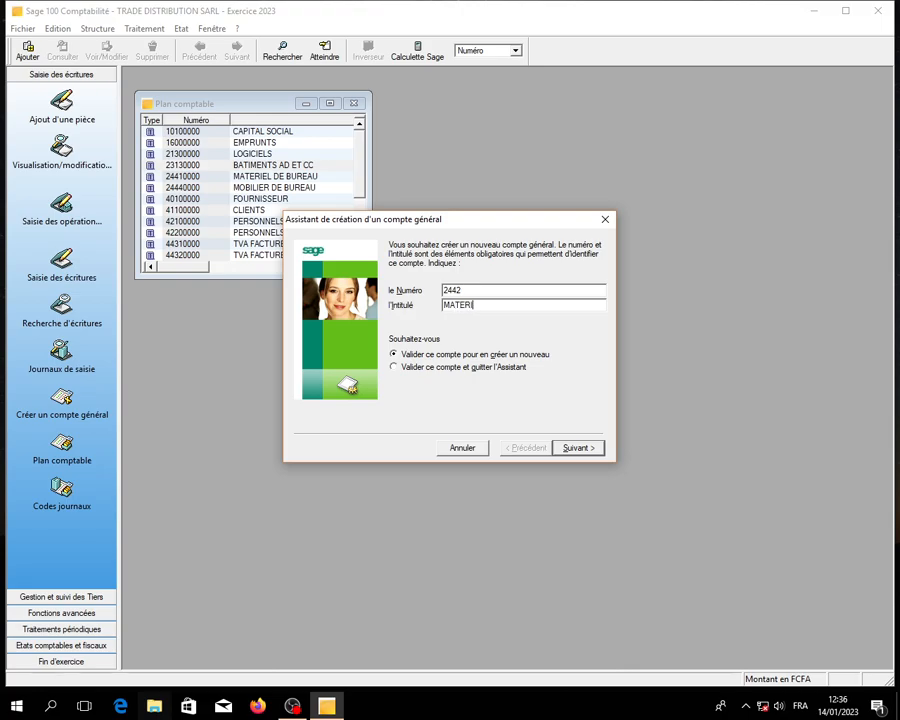
pyautogui.write('EL INFOR')
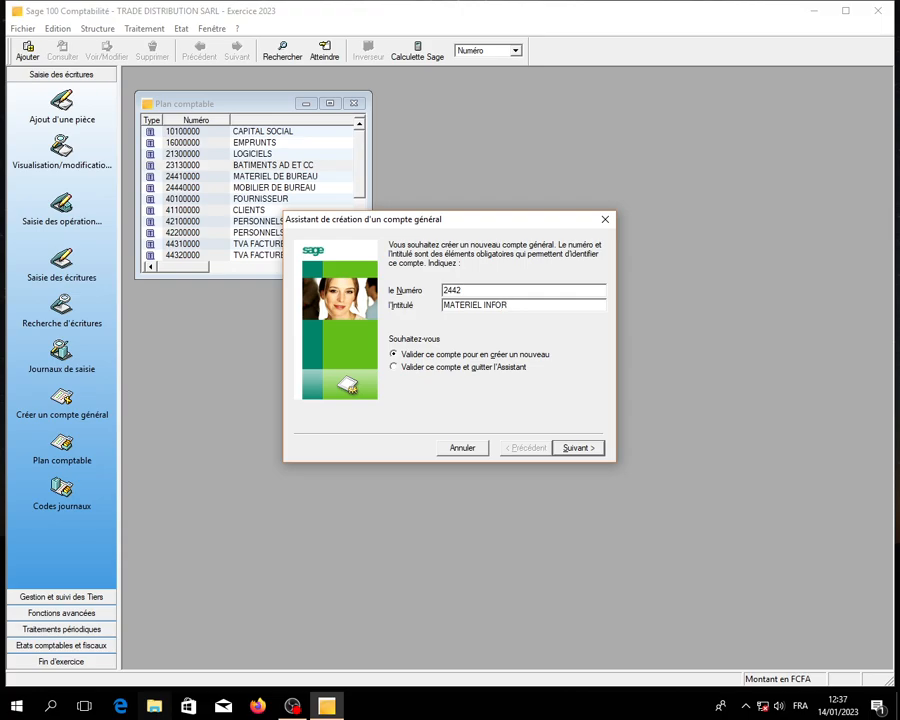
pyautogui.write('MATIQUE')
pyautogui.press('Return')
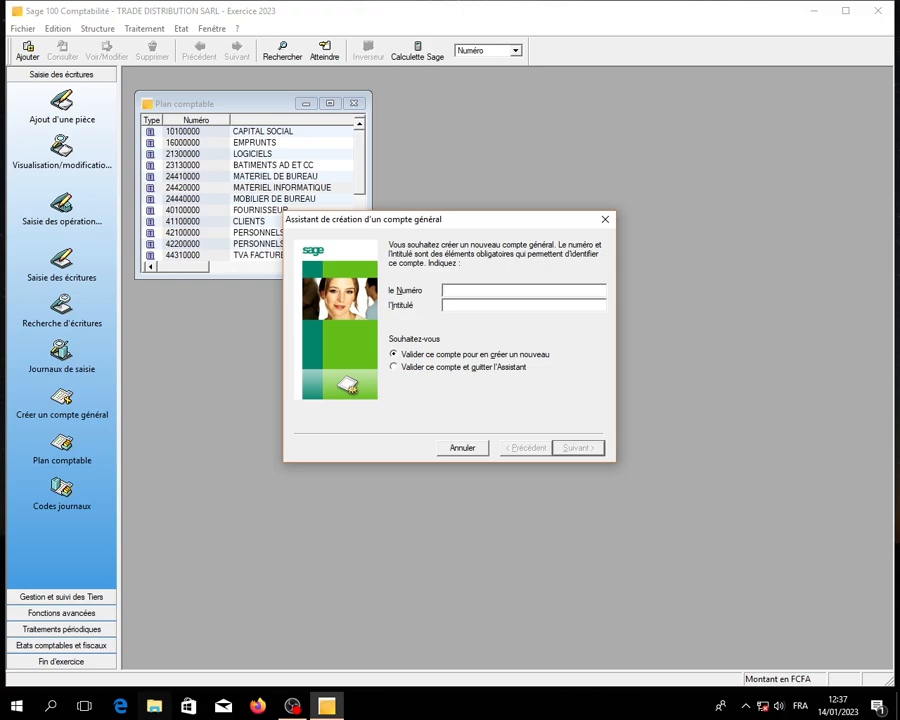
# Create general account 2451 with the title MATERIEL DE TRANSPORT in the chart of accounts.
pyautogui.write('2451')
pyautogui.write('MAT')
pyautogui.write('ER')
pyautogui.write('I')
pyautogui.write('EL DE ')
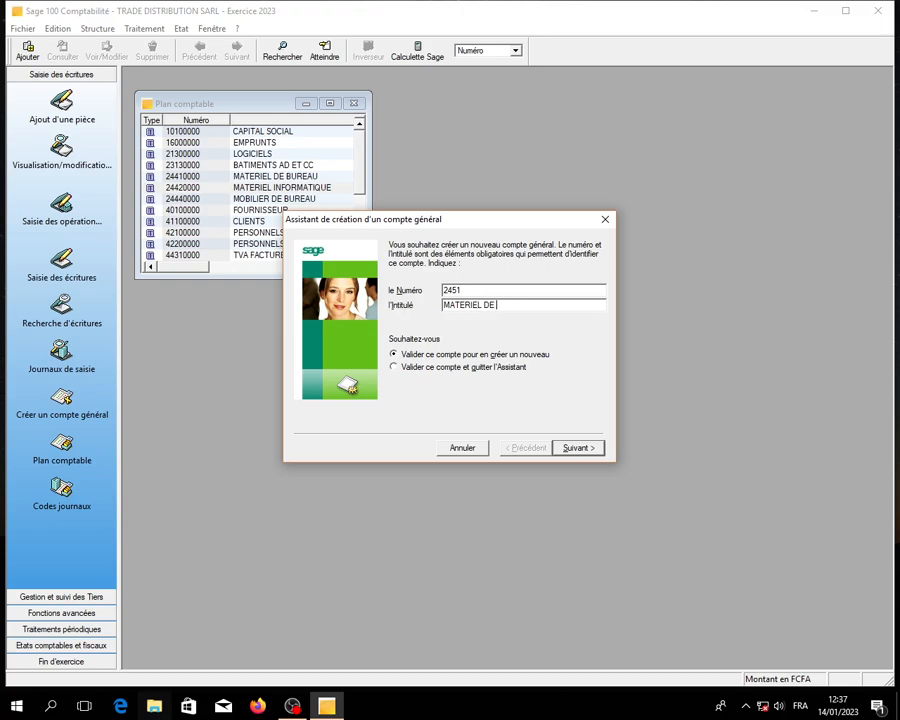
pyautogui.write('TRANSPORT')
pyautogui.press('Return')
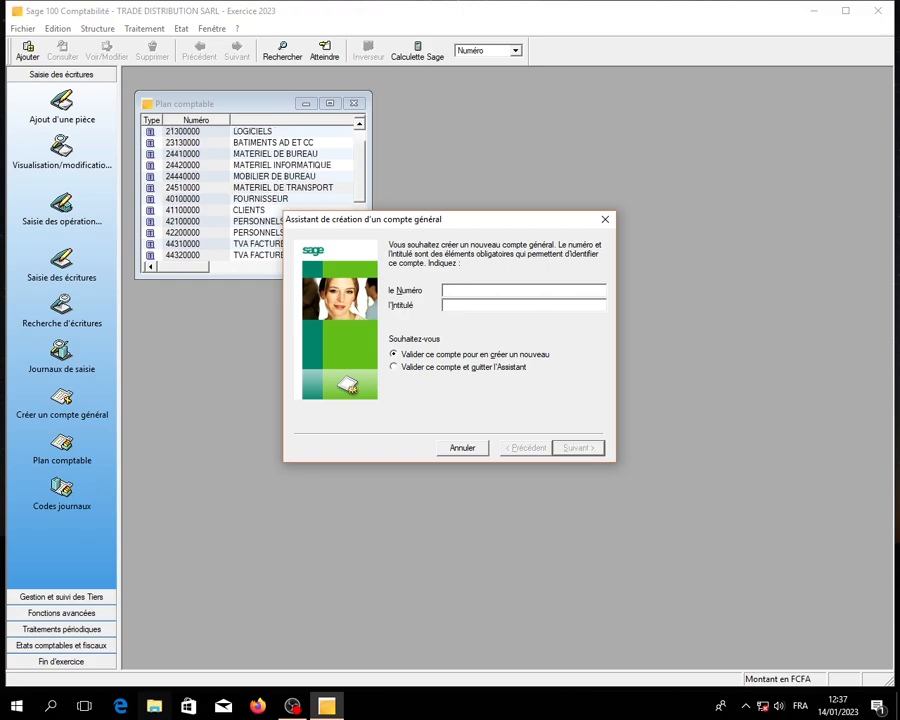
# Create general account 6011 with the title ACHAT DE MARCHANDISES in the chart of accounts.
pyautogui.write('60111')
pyautogui.press('BackSpace')
pyautogui.write('ACHAT DE MARCHA')
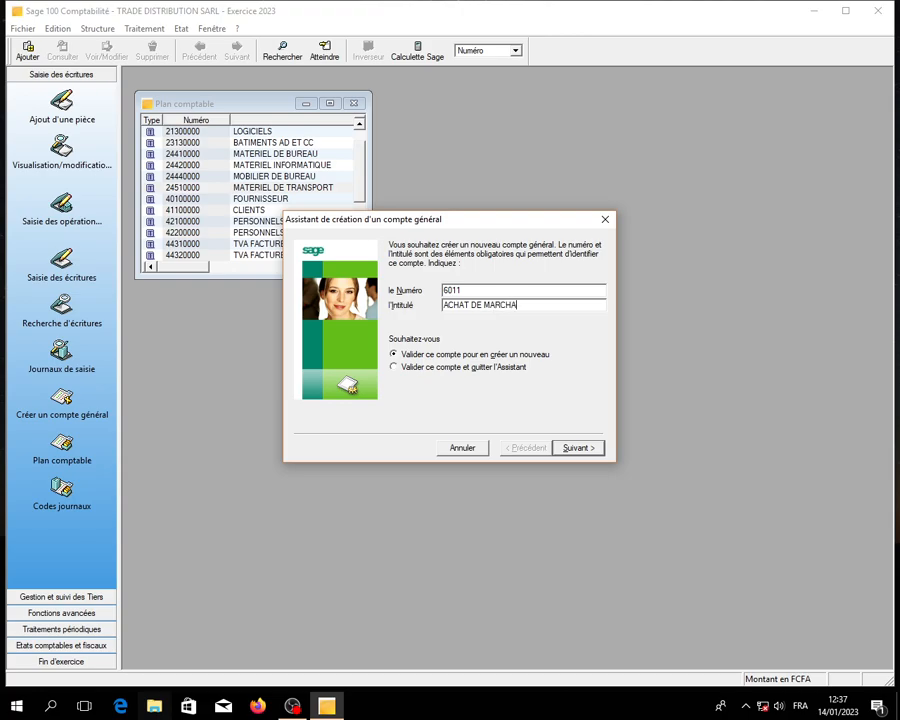
pyautogui.write('NDISES')
pyautogui.press('Return')
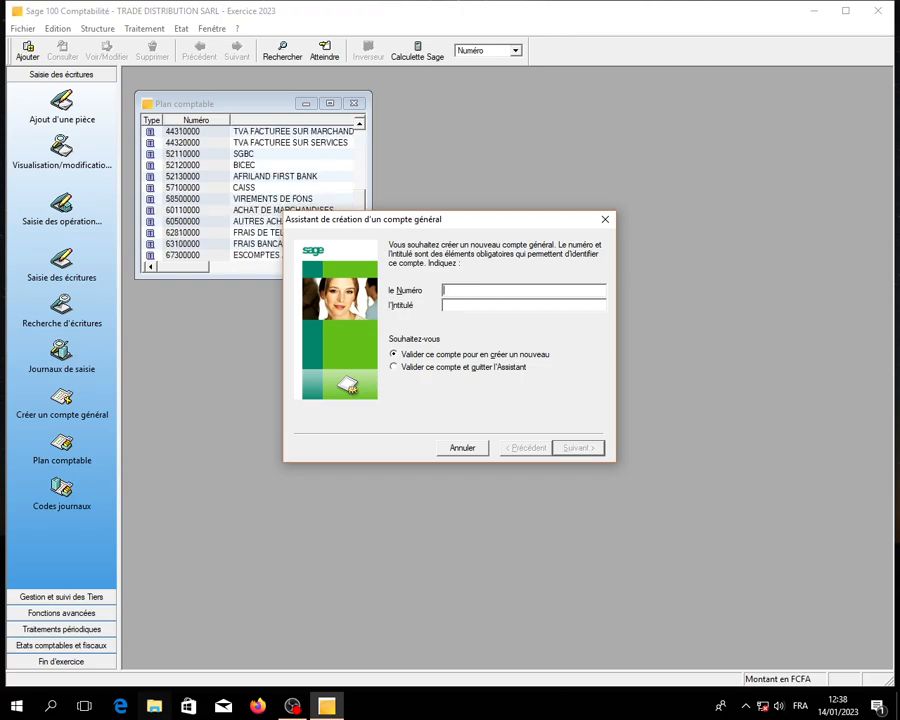
# Create general account 6015 with the title FRAIS SUR ACHAT DE MARCHANDISES in the chart of accounts.
pyautogui.write('6015')
pyautogui.press('Tab')
pyautogui.write('FRAIS SUR AC')
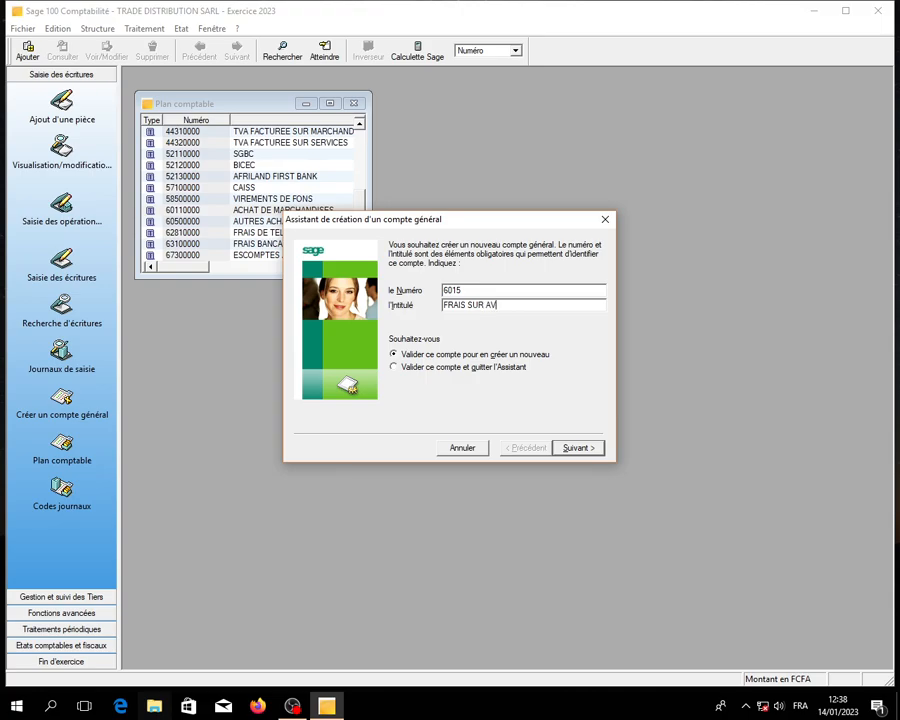
pyautogui.write('HAT DE MARCHA')
pyautogui.write('NDISES')
pyautogui.press('Return')
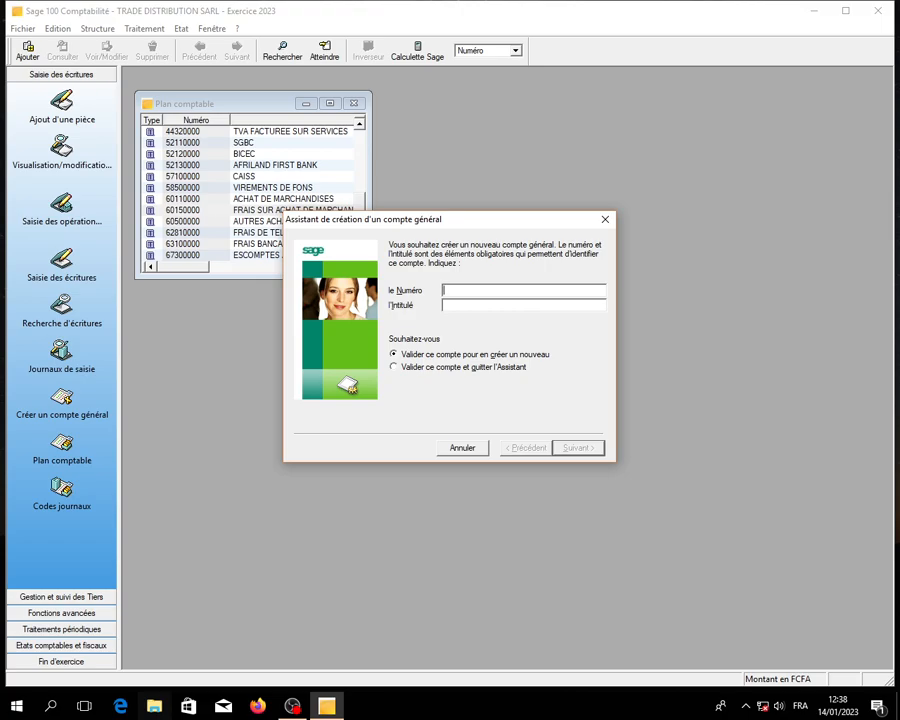
# Create general account 7011 with the title VENTE DE MARCHANDISES in the chart of accounts.
pyautogui.write('7011')
pyautogui.press('Tab')
pyautogui.write('VENTE DE MARCHAND')
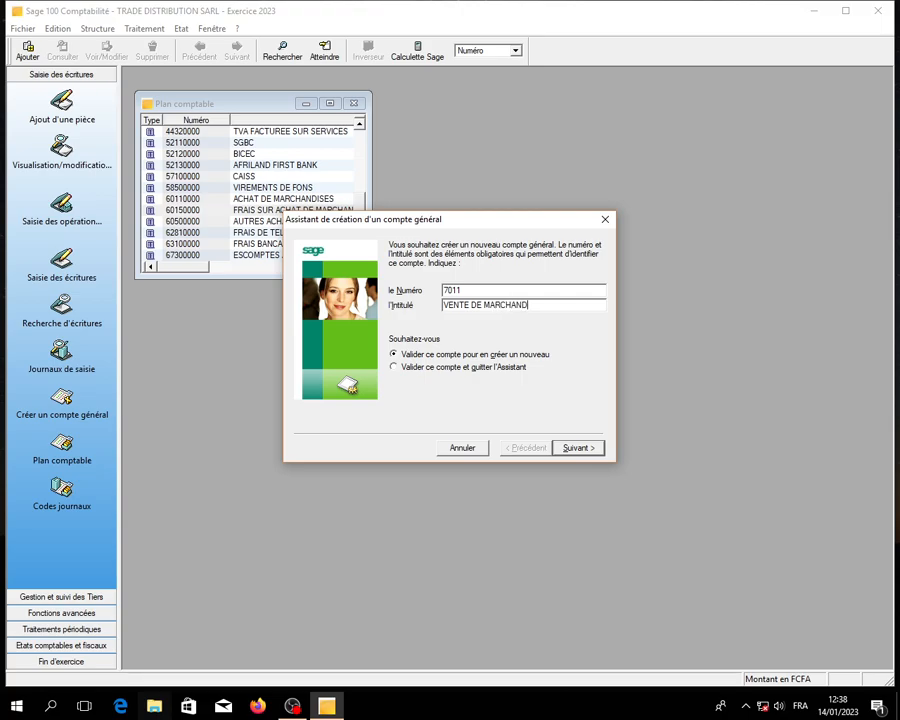
pyautogui.write('ISES')
pyautogui.press('Return')
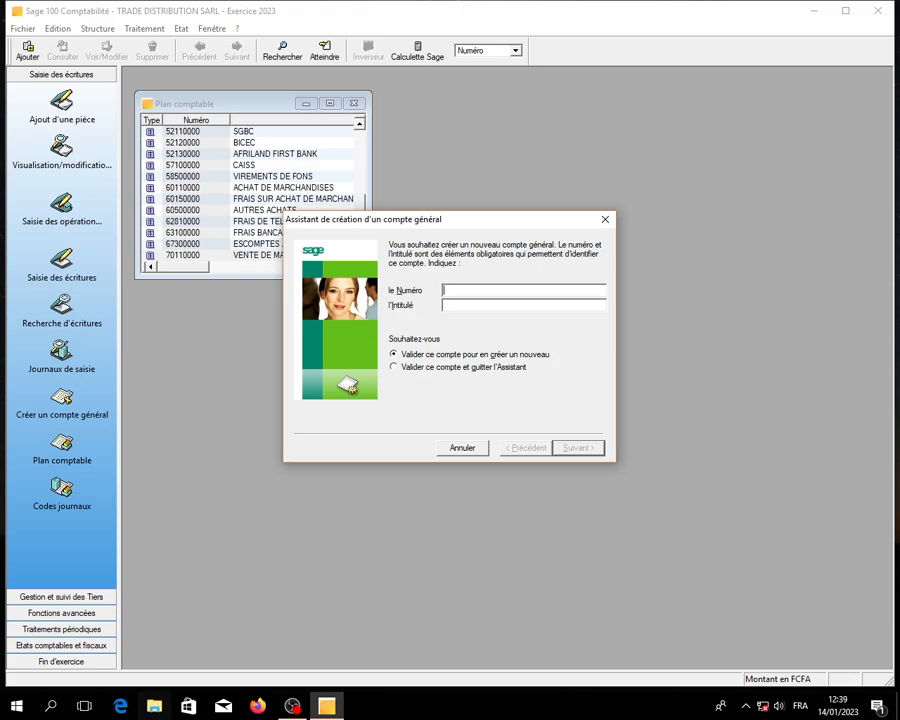
# Create general account 311 with the title MARCHANDISES in the chart of accounts.
pyautogui.write('311')
pyautogui.press('Tab')
pyautogui.write('MARCHANDISES')
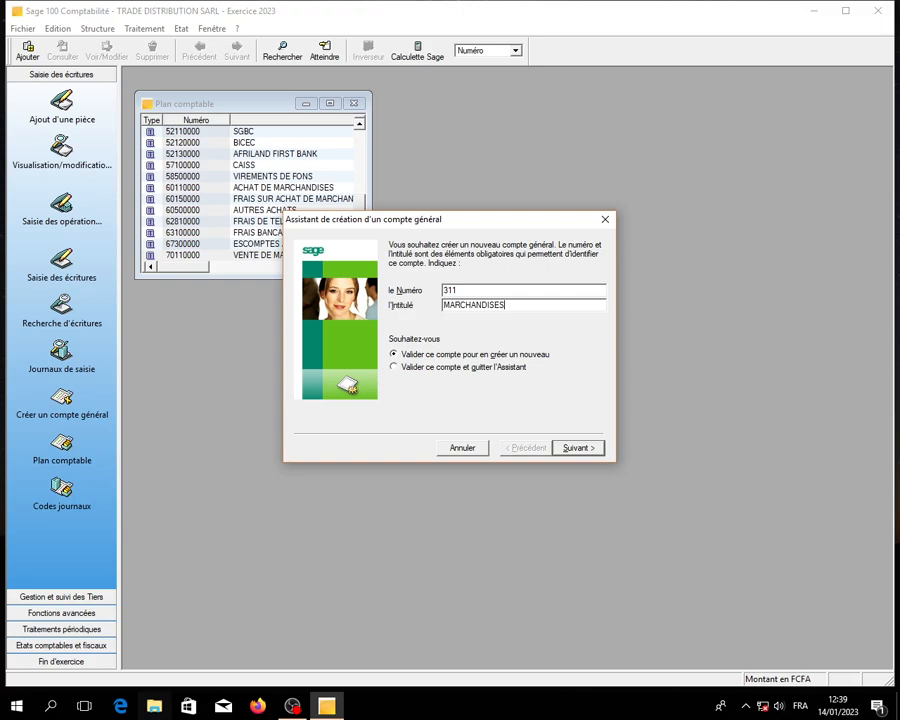
pyautogui.press('Return')
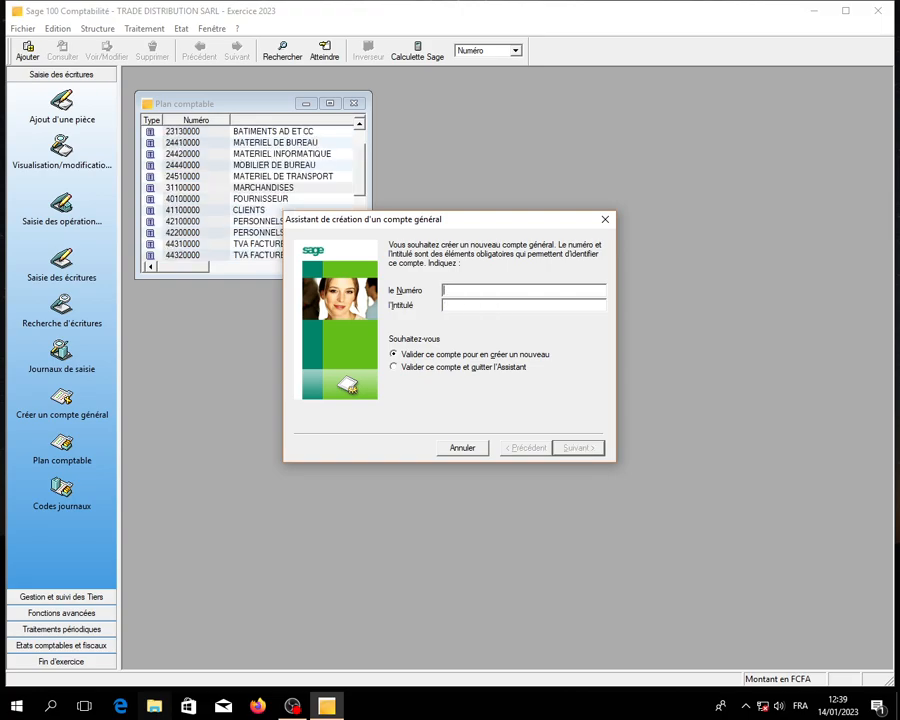
# Create general account 111 with the title RESERVES in the chart of accounts.
pyautogui.write('111')
pyautogui.press('Tab')
pyautogui.write('RESERVES')
pyautogui.press('Return')
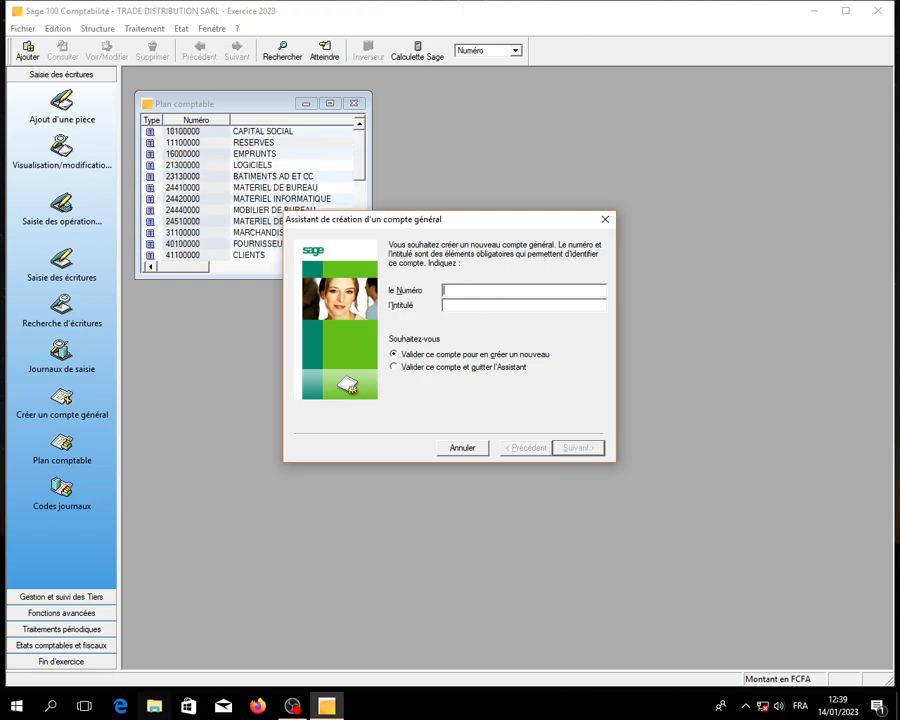
# Create general account 612 with the title TRANSPORT SUR VENTE in the chart of accounts.
pyautogui.write('612')
pyautogui.press('Tab')
pyautogui.write('TRANSPORT SUR ')
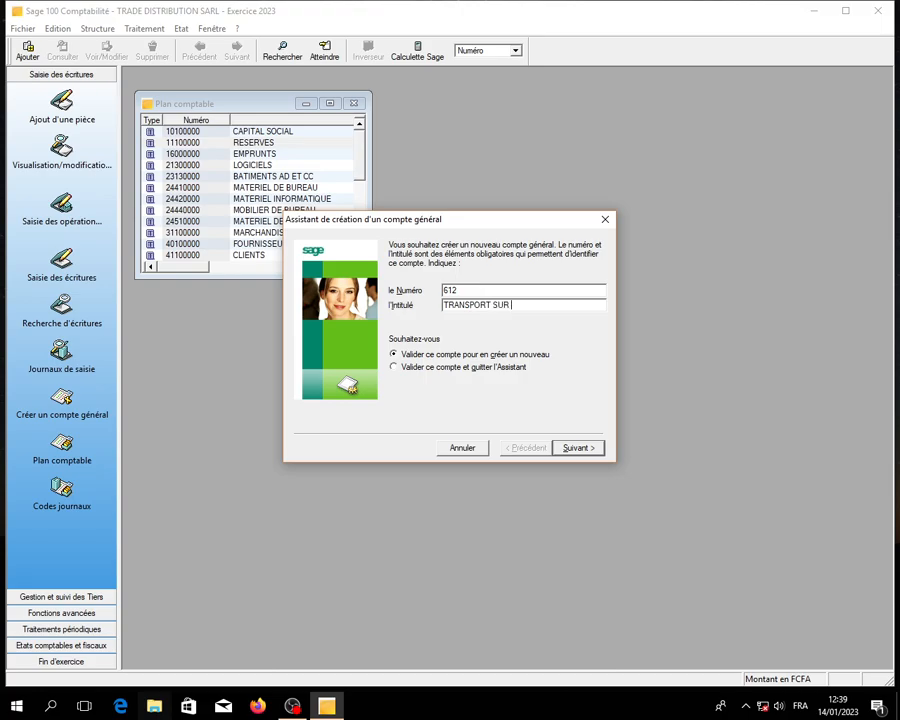
pyautogui.write('VENTE')
pyautogui.press('Return')
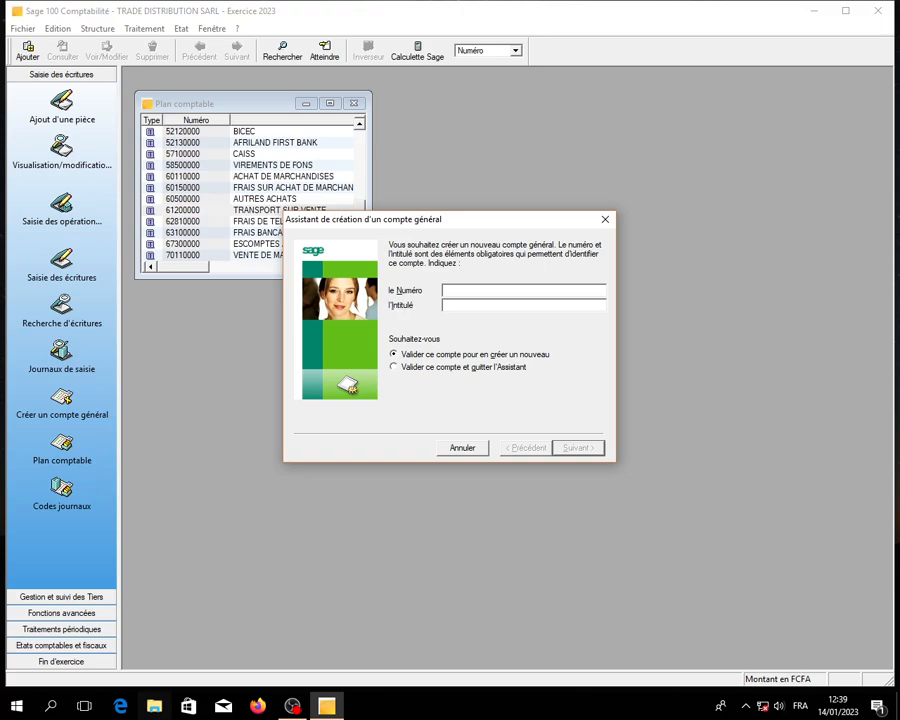
# Create general account 6031 with the title VARIATION DE STOCK DE MARCHANDISES in the chart of accounts.
pyautogui.write('6031')
pyautogui.press('Tab')
pyautogui.write('VARIATION DE STO')
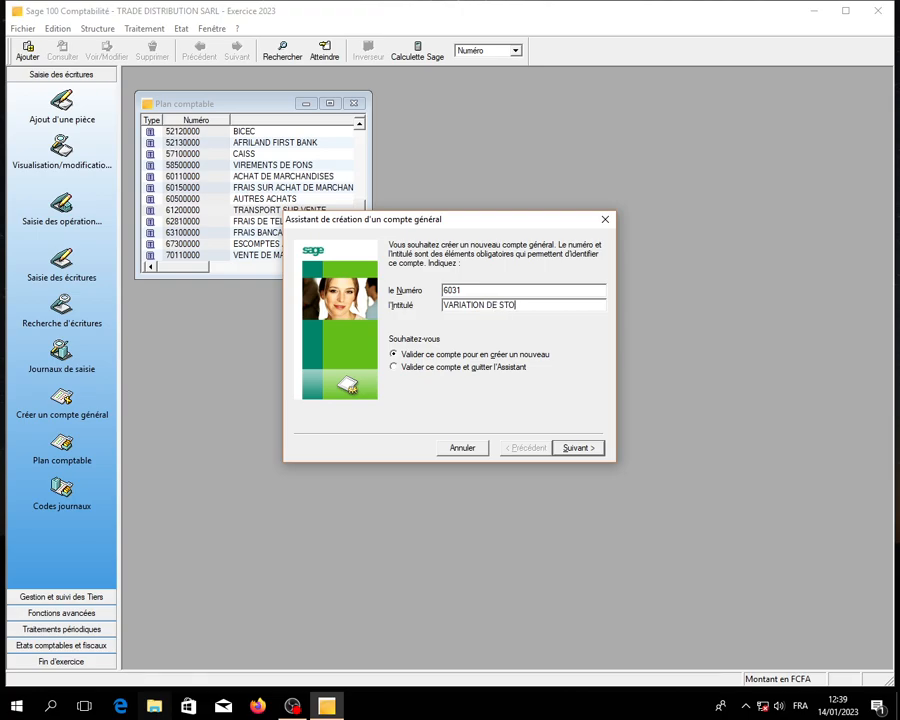
pyautogui.write('CK DE MARCHANDISES')
pyautogui.press('Return')
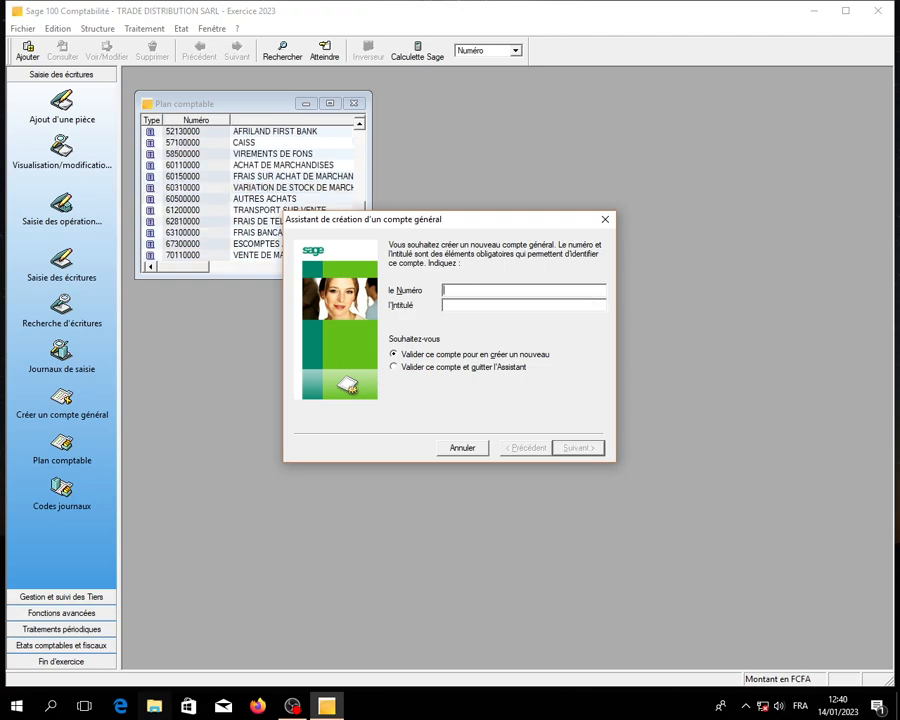
# Create general account 6051 with the title EAU in the chart of accounts.
pyautogui.write('6051')
pyautogui.press('Tab')
pyautogui.write('EAU')
pyautogui.press('Return')
# Create general account 6052 with the title ELECTRICITE in the chart of accounts.
pyautogui.write('6052')
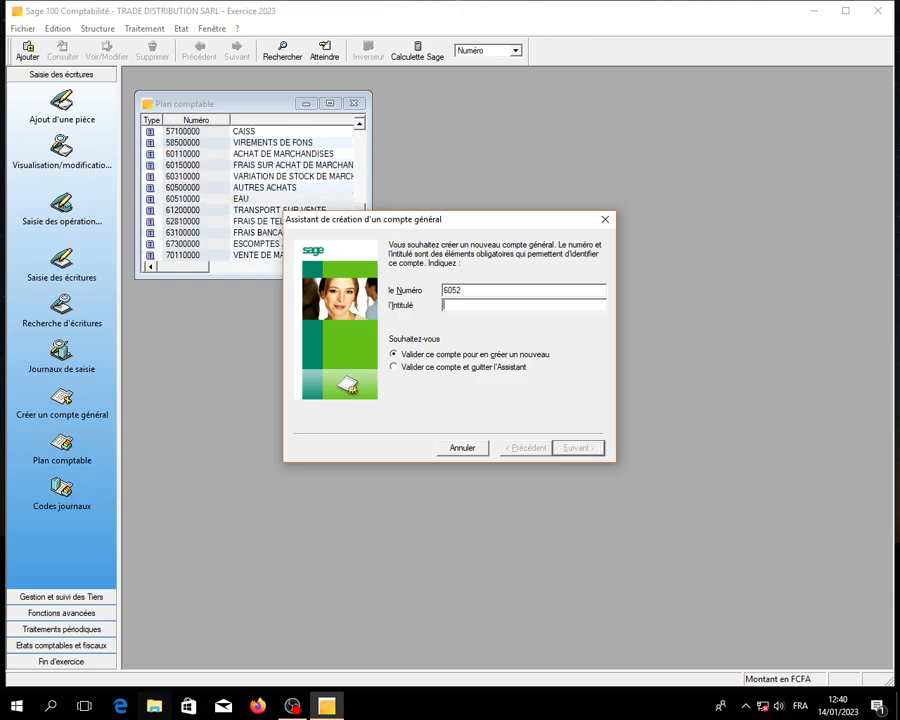
pyautogui.press('Tab')
pyautogui.write('ELECTRICITE')
pyautogui.press('Return')
# Create general account 60531 with the title AUTRES ENERGIES GAZOIL in the chart of accounts.
pyautogui.write('6053')
pyautogui.press('Tab')
pyautogui.write('AUTRES')
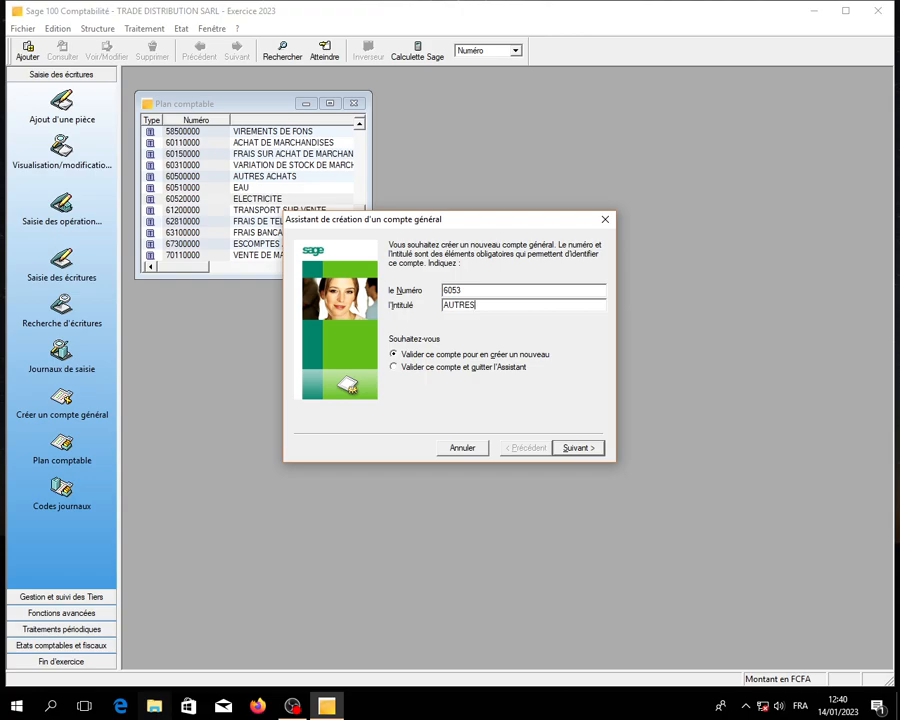
pyautogui.click(483, 292)
pyautogui.write('1')
pyautogui.click(500, 305)
pyautogui.press('BackSpace')
pyautogui.press('BackSpace')
pyautogui.press('BackSpace')
pyautogui.press('BackSpace')
pyautogui.press('BackSpace')
pyautogui.press('BackSpace')
pyautogui.write('AY')
pyautogui.press('BackSpace')
pyautogui.write('UTRES ENERGIES GAZOIL')
pyautogui.press('Return')
# Create general account 60532 with the title AUTRES ENERGIES ESSENCES in the chart of accounts.
pyautogui.write('60312')
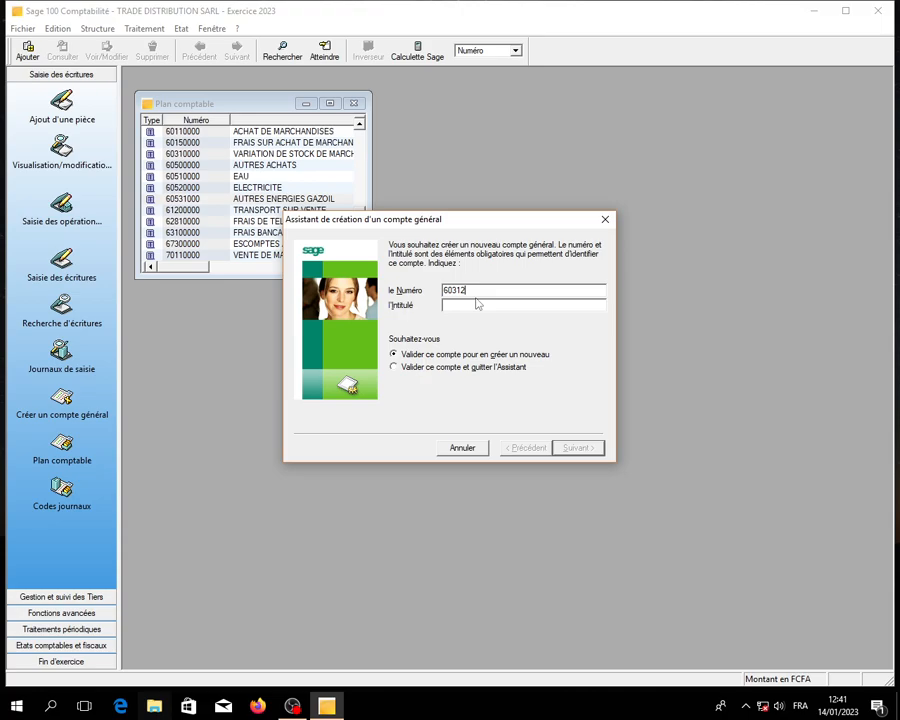
pyautogui.press('BackSpace')
pyautogui.press('BackSpace')
pyautogui.press('BackSpace')
pyautogui.write('53')
pyautogui.write('3')
pyautogui.press('BackSpace')
pyautogui.write('2')
pyautogui.press('Tab')
pyautogui.write('AUTRES ESSENCES')
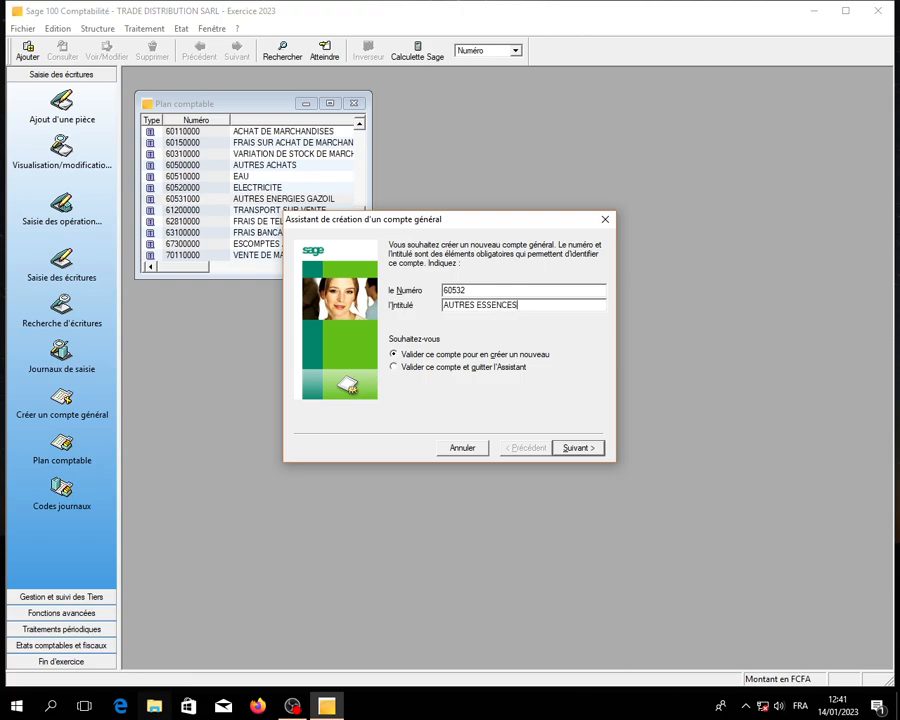
pyautogui.press('Left')
pyautogui.press('Left')
pyautogui.press('Left')
pyautogui.press('Left')
pyautogui.press('Left')
pyautogui.press('Left')
pyautogui.write('ENERGIES')
pyautogui.press('Return')
# Create general account 4451 with the title TVA DEDUCTIBLE SUR IMMOBILISATIONS in the chart of accounts.
pyautogui.write('445')
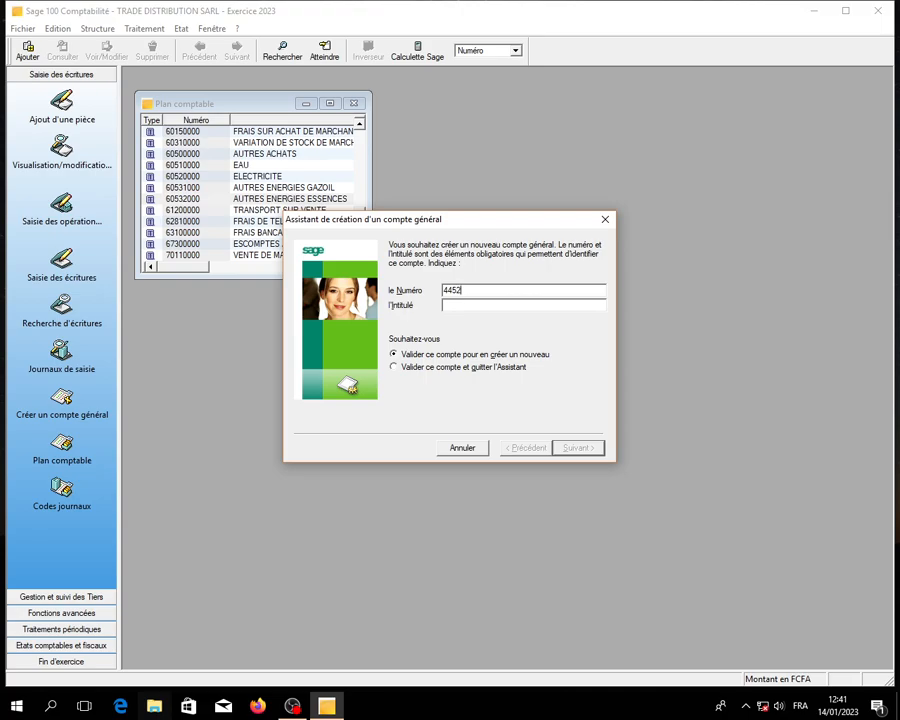
pyautogui.write('1')
pyautogui.press('Tab')
pyautogui.write('TVA DEDUCTIBLE SUR')
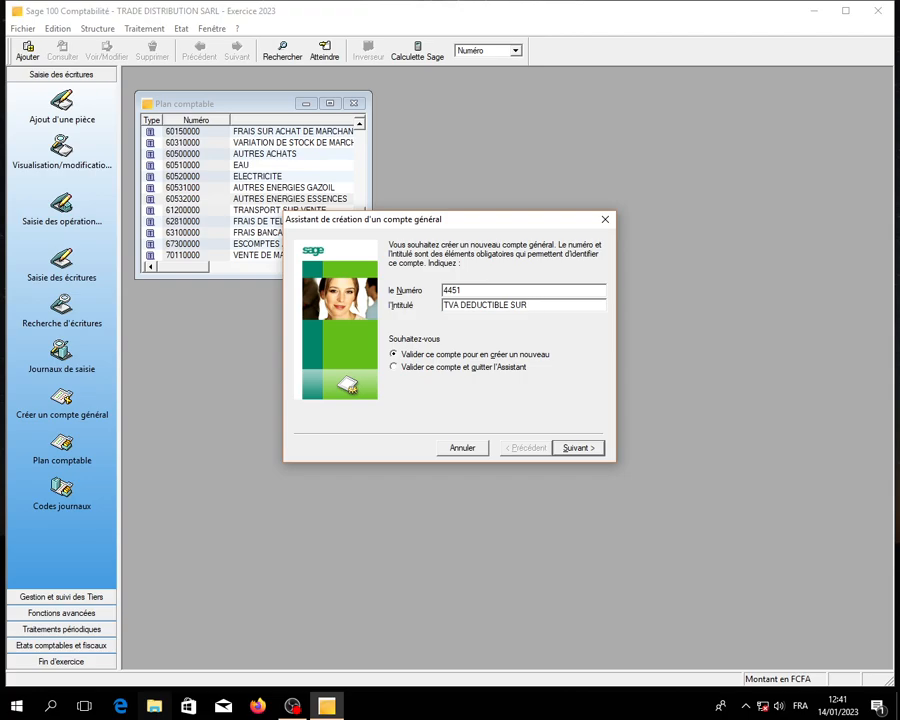
pyautogui.write('IMMOBILISATIONS')
pyautogui.press('Return')
# Create general account 4452 with the title TVA RECUPERABLE SUR MARCHANDISES in the chart of accounts.
pyautogui.write('4452')
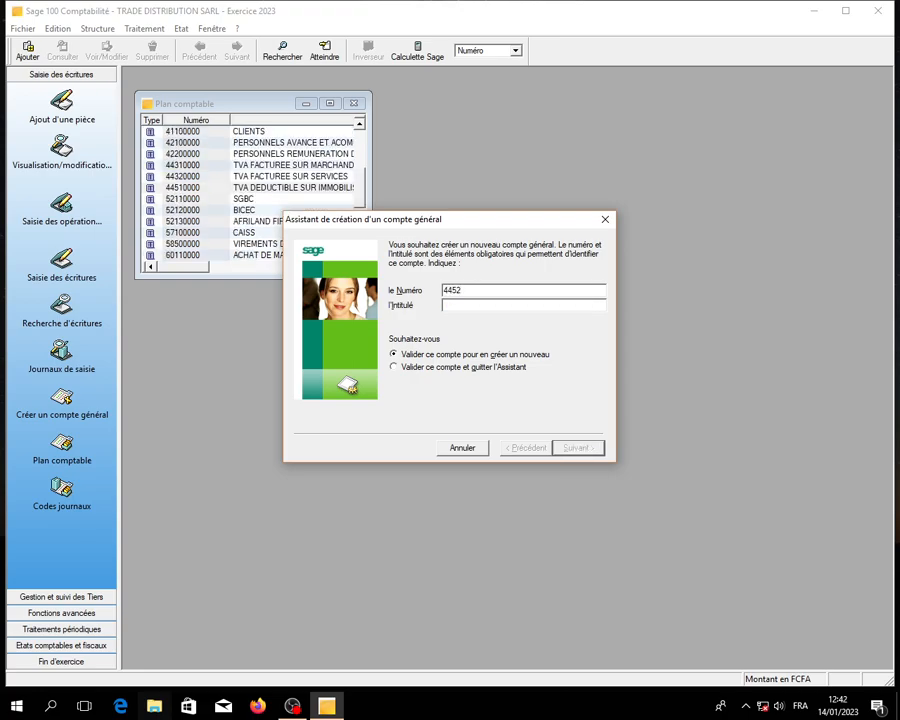
pyautogui.press('Tab')
pyautogui.write('TVA RECUPERABLE SUR')
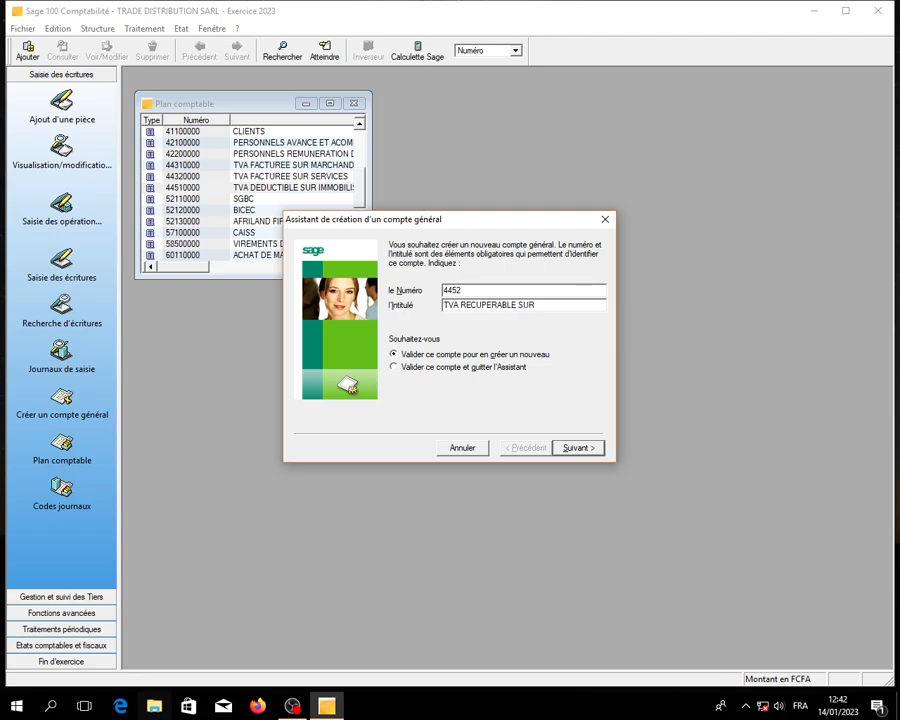
pyautogui.write(' MARCHANDISES')
pyautogui.press('Return')
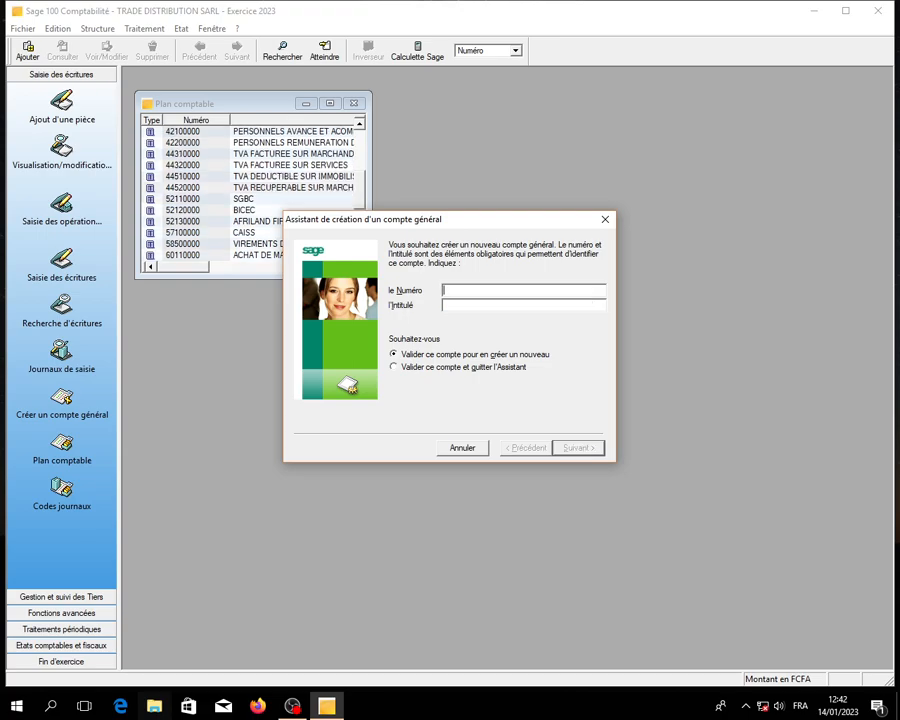
# Create general account 4453 with the title TVA RECUPERABLE SU TRANSPORT in the chart of accounts.
pyautogui.write('4453')
pyautogui.press('Tab')
pyautogui.write('TVA RECUPERAB')
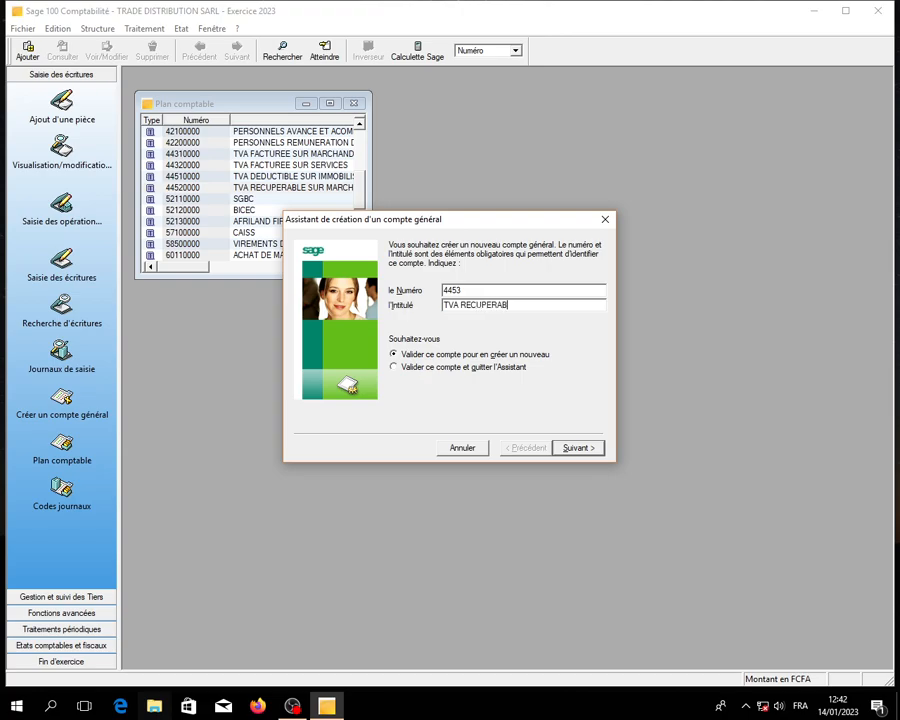
pyautogui.write('L')
pyautogui.write('SU TRANSPORT')
pyautogui.press('Return')
# Create general account 773 with the title ESCOMPTE OBTENU in the chart of accounts.
pyautogui.write('773')
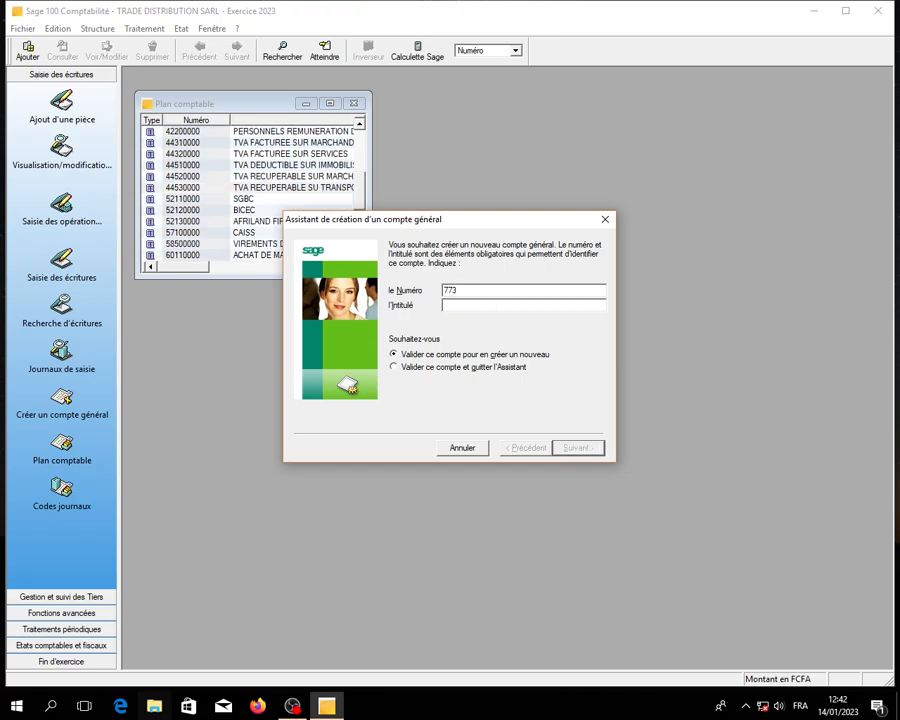
pyautogui.press('Tab')
pyautogui.write('ESCOMPTE OBTEN')
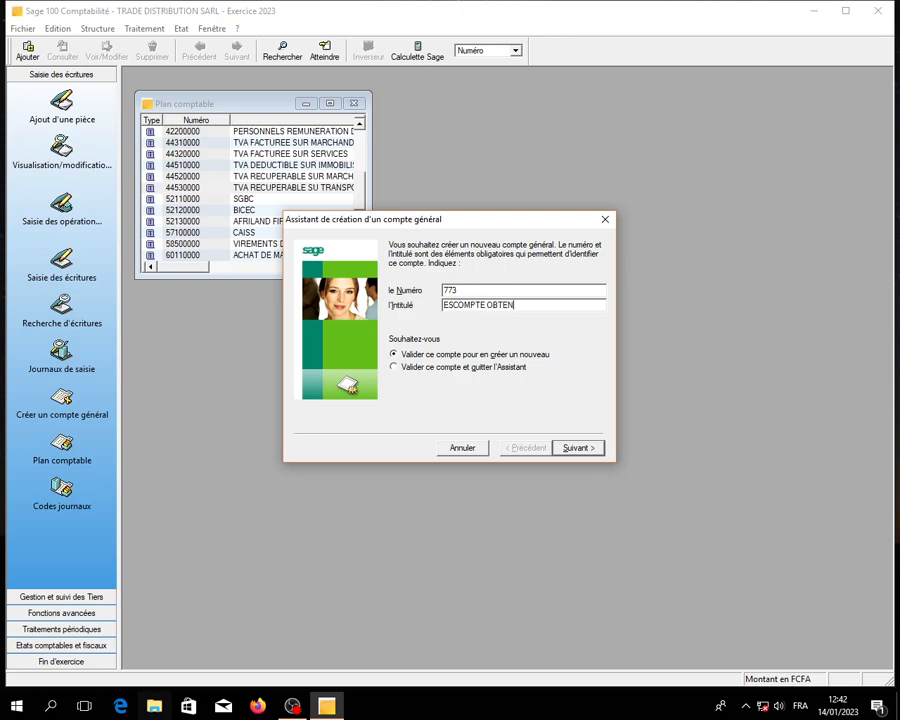
pyautogui.write('UE')
pyautogui.press('BackSpace')
pyautogui.press('BackSpace')
pyautogui.write('U')
pyautogui.press('Return')
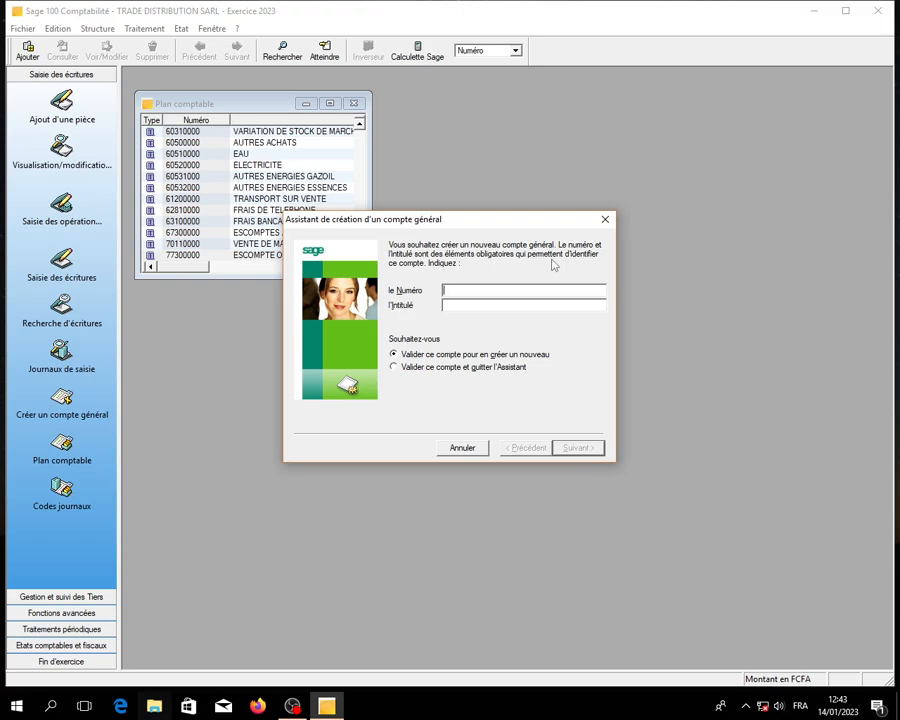
# Create general account 5521 with the title TELEPHONE PORTABLE OM in the chart of accounts.
pyautogui.write('55')
pyautogui.write('21')
pyautogui.press('Tab')
pyautogui.write('TELEPHONE PORT')
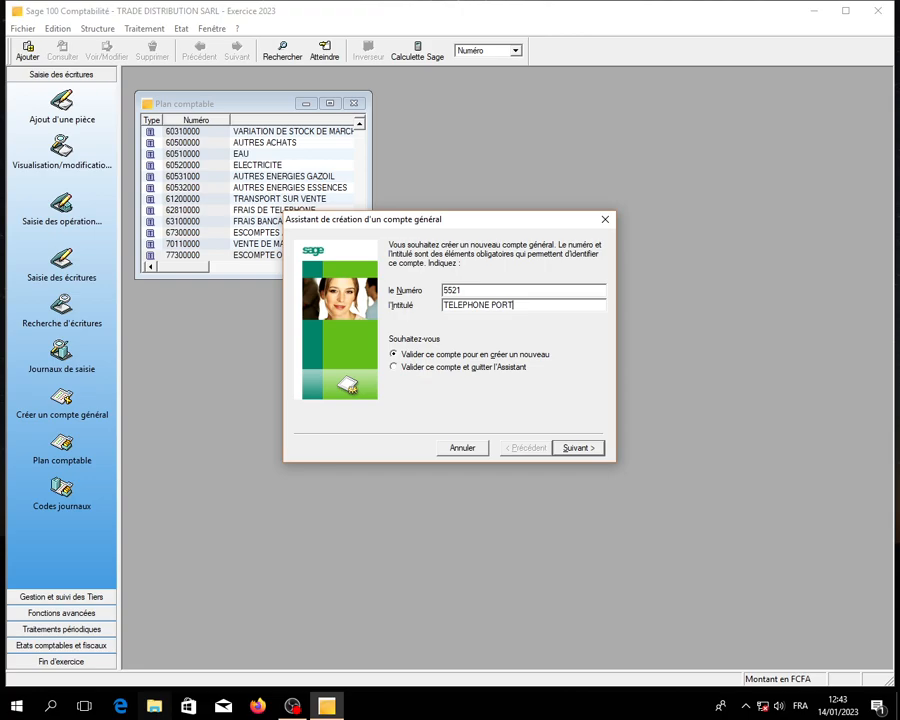
pyautogui.write('ABLE OM')
pyautogui.press('Return')
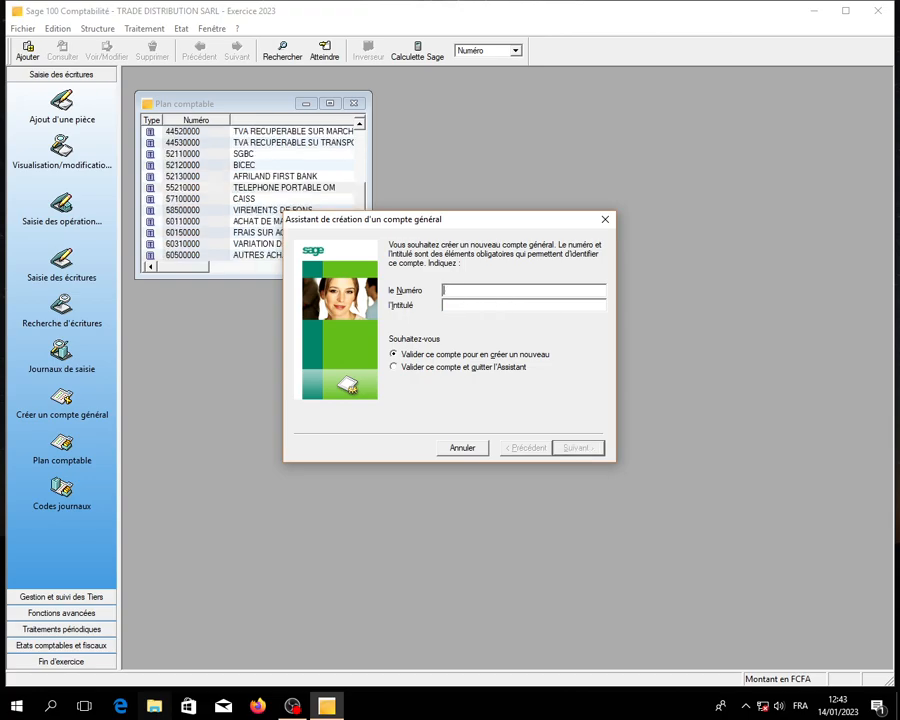
# Create general account 5522 with the title TELEPHONE PORTABLE MM in the chart of accounts.
pyautogui.write('5522')
pyautogui.press('Tab')
pyautogui.write('TELEPHONE P')
pyautogui.write('R')
pyautogui.press('BackSpace')
pyautogui.write('ORTABLE MM')
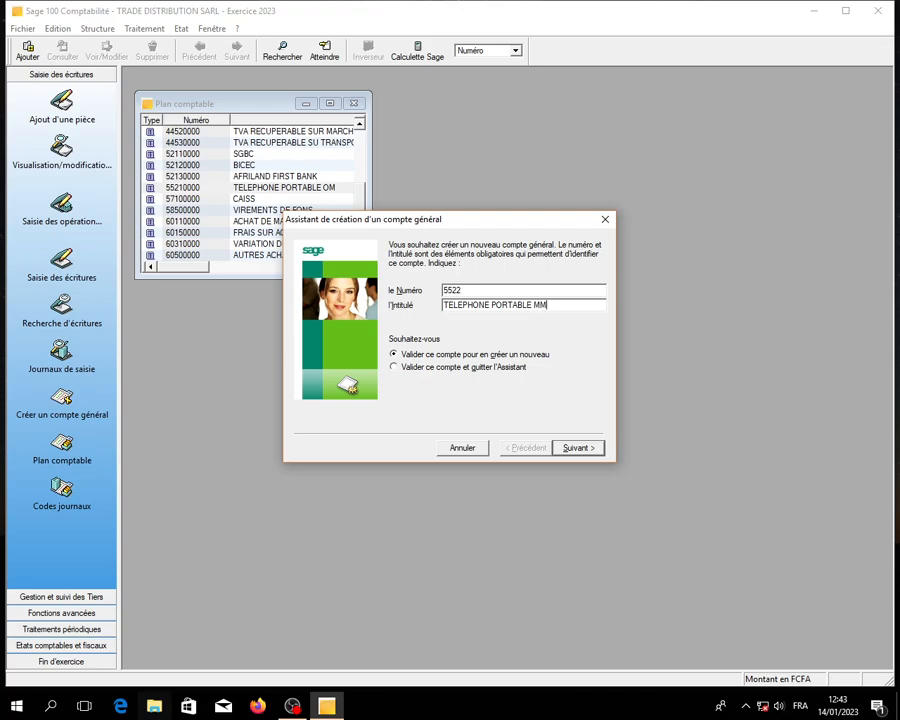
pyautogui.press('Return')
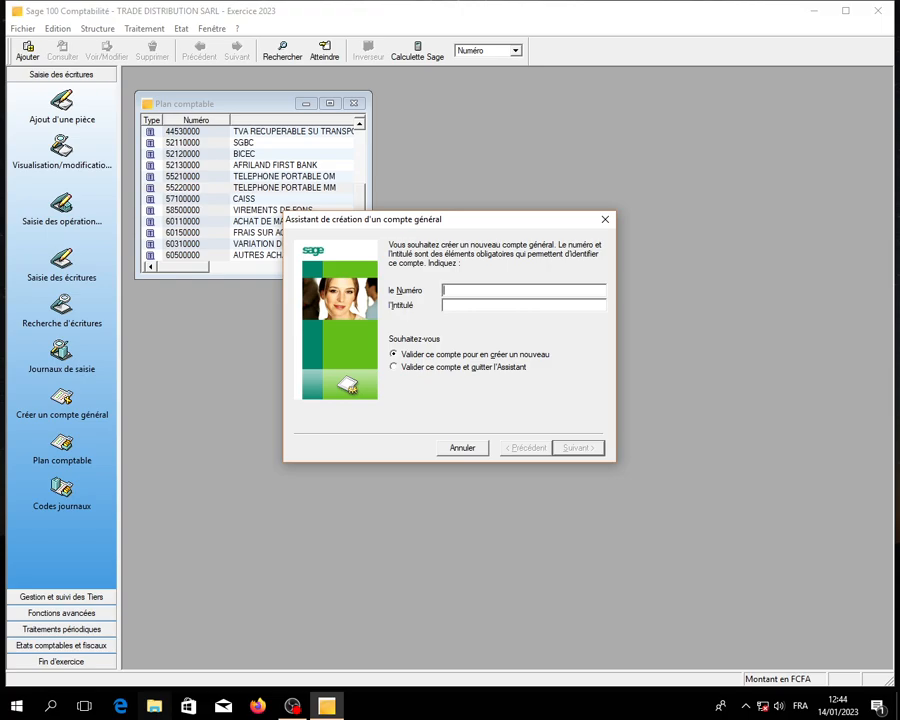
# Create general account 7071 with the title PORT, EMBALLAGES VENDUS and leave the account creation assistant.
pyautogui.write('7071')
pyautogui.press('Tab')
pyautogui.write('PORT EMBALLAGES VEN')
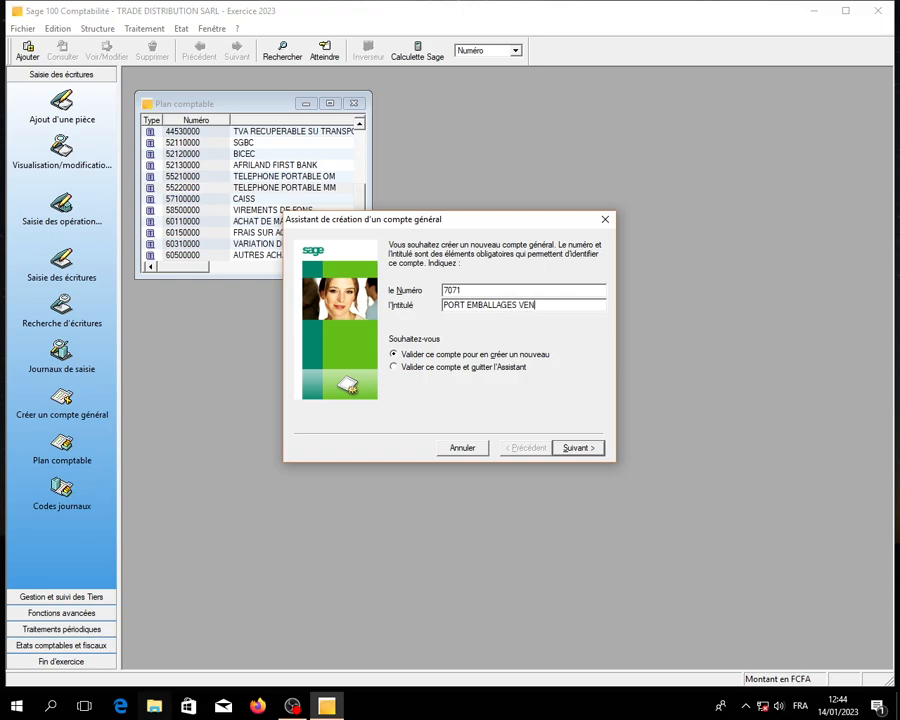
pyautogui.write('DUS')
pyautogui.click(467, 304)
pyautogui.write('?')
pyautogui.press('BackSpace')
pyautogui.write(',')
pyautogui.press('Return')
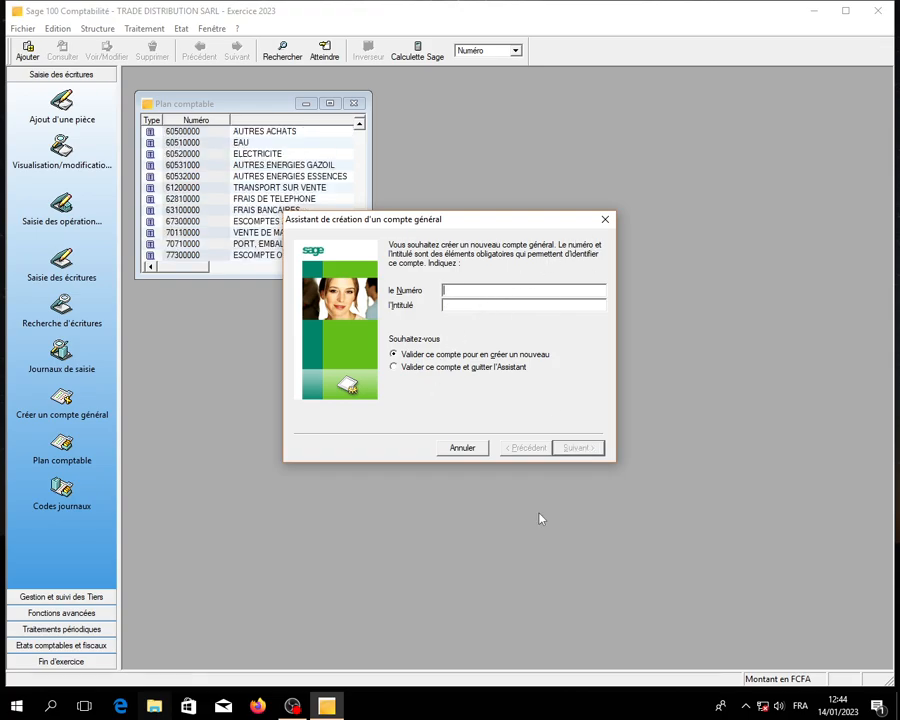
pyautogui.click(604, 219)
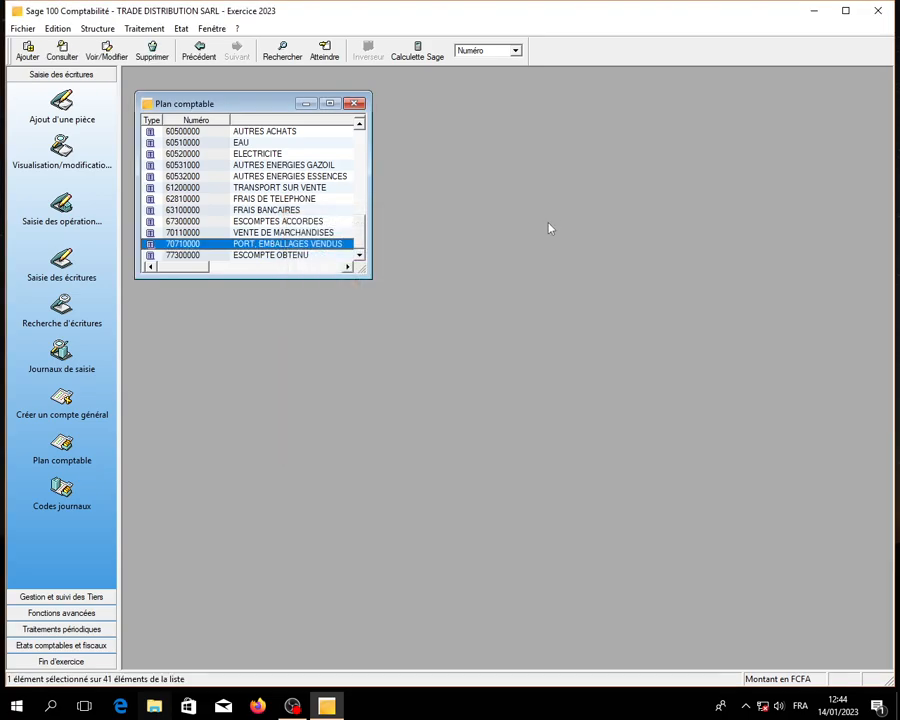
# Maximize the chart of accounts and add general account 121 with the title REPORT A NOUVEAU CREDITEUR.
pyautogui.click(330, 103)
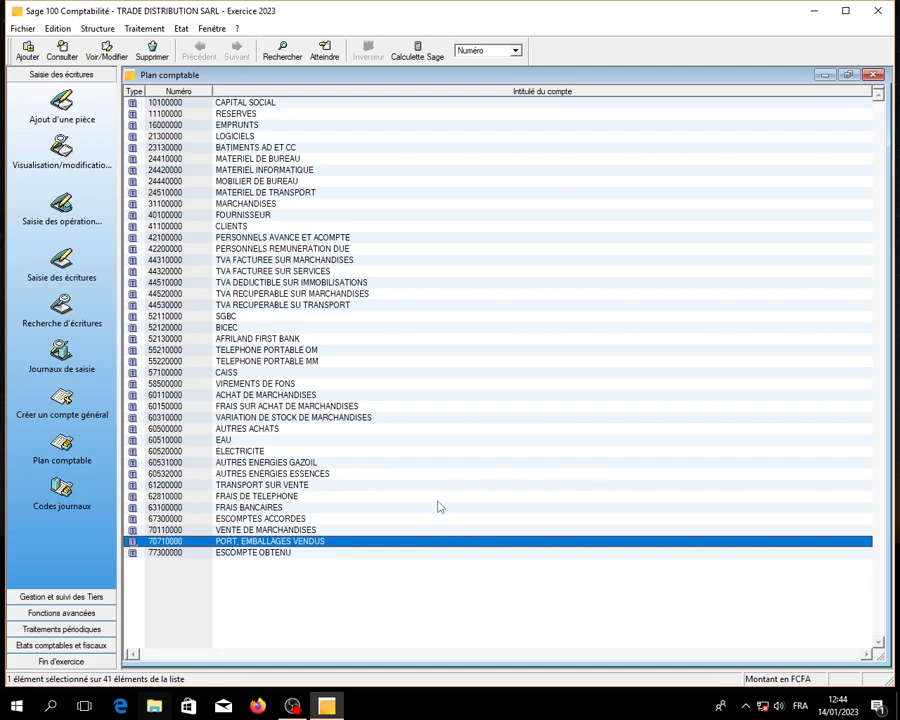
pyautogui.rightClick(521, 203)
pyautogui.click(610, 303)
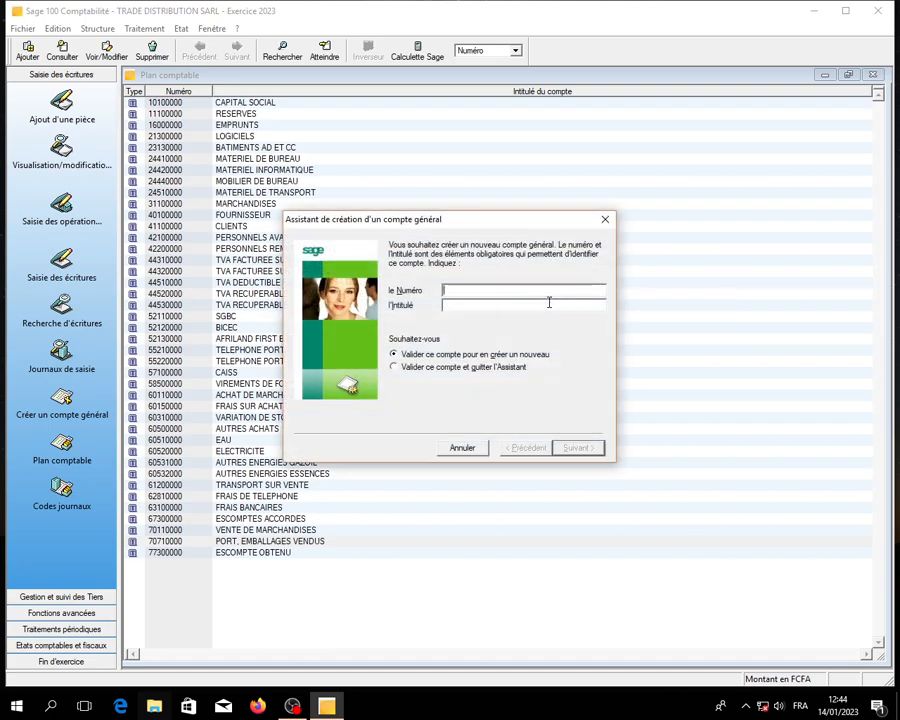
pyautogui.write('121')
pyautogui.press('Tab')
pyautogui.write('re')
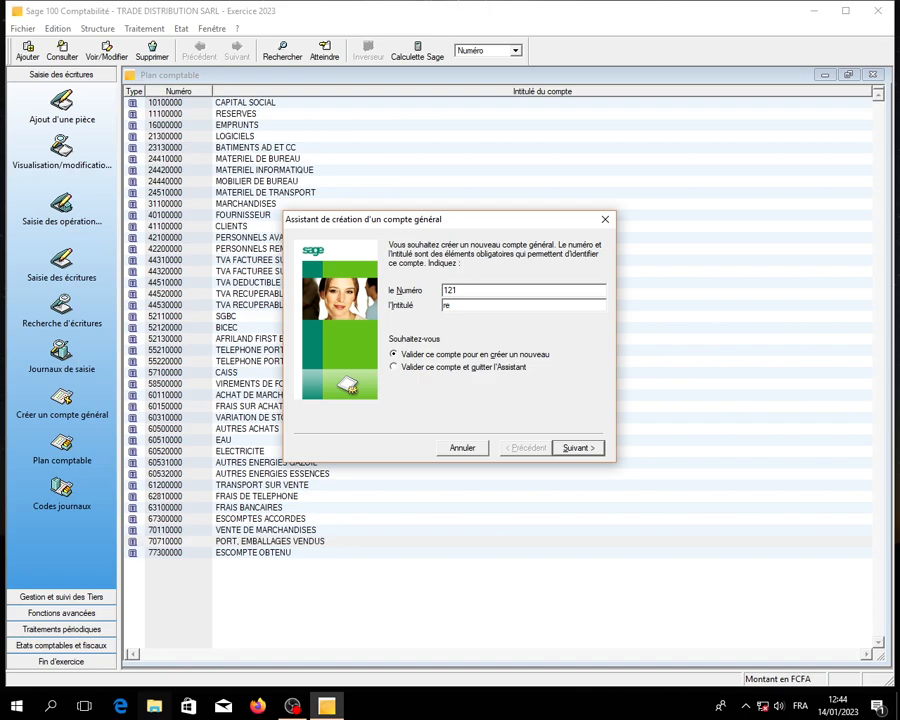
pyautogui.press('BackSpace')
pyautogui.press('BackSpace')
pyautogui.write('REPORT A NOUVEAU CREDITE')
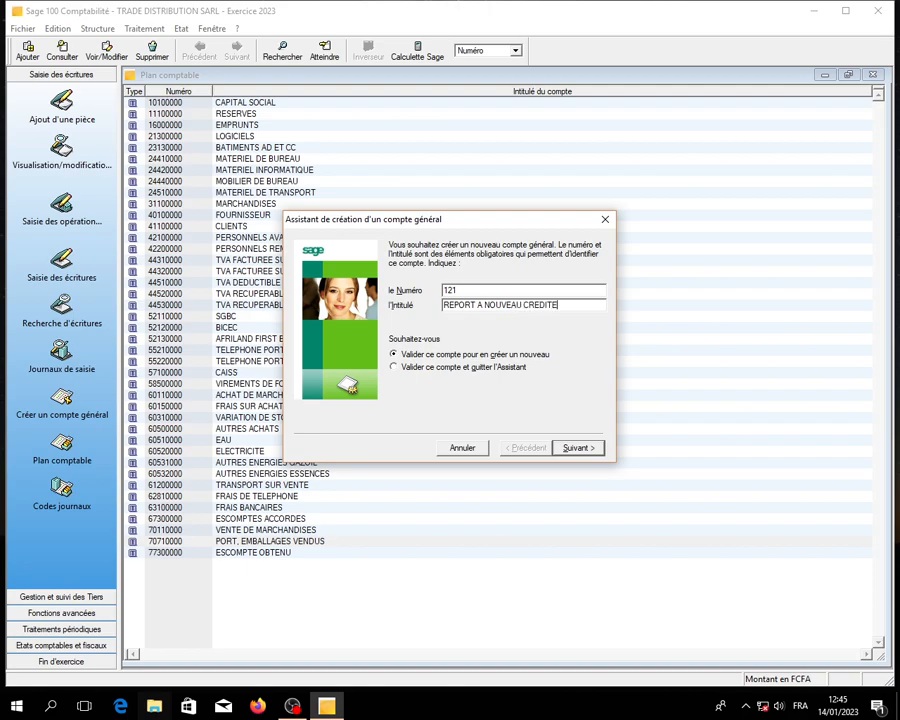
pyautogui.write('UR')
pyautogui.press('Return')
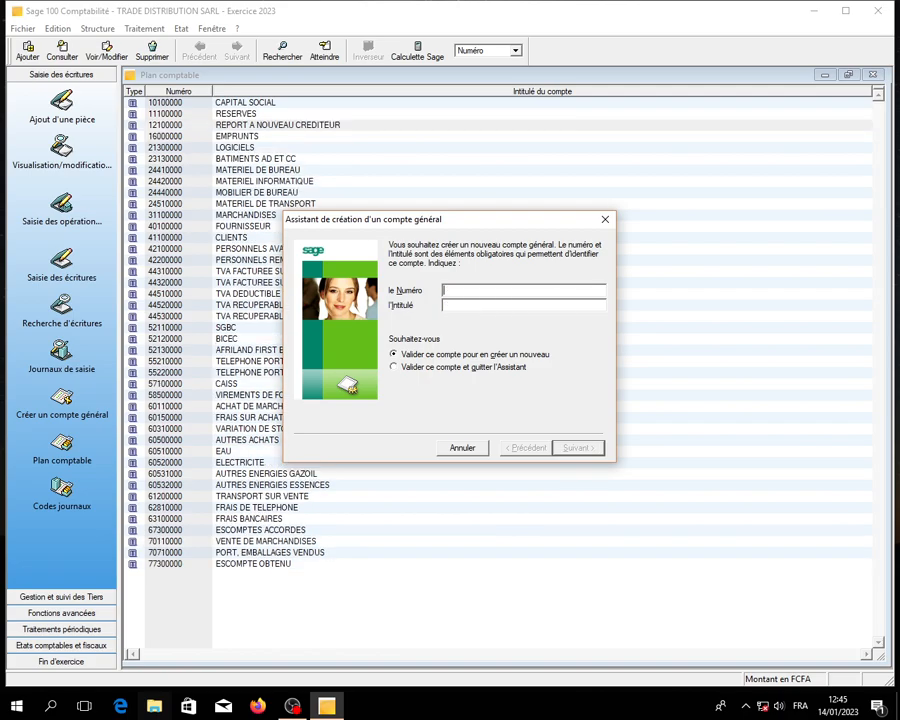
# Create general account 129 with the title REPORT A NOUVEAU DEBITEUR in the chart of accounts.
pyautogui.write('129')
pyautogui.press('Tab')
pyautogui.write('REPORT A NOUVEA')
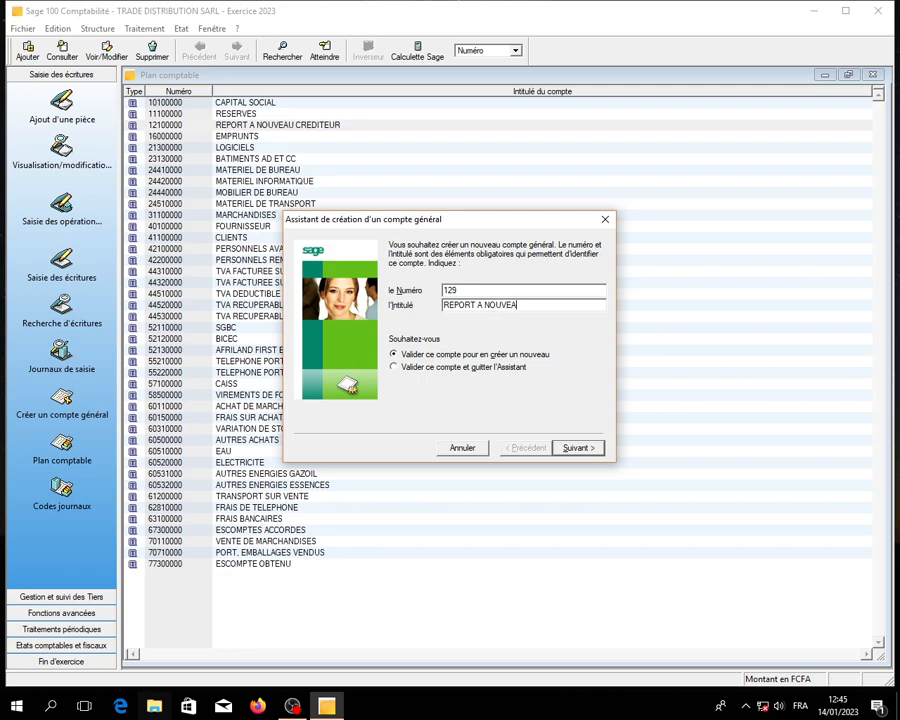
pyautogui.write('U DEBITEUR')
pyautogui.press('Return')
# Create general account 131 with the title RESULTAT BENEFICE in the chart of accounts.
pyautogui.write('131')
pyautogui.press('Tab')
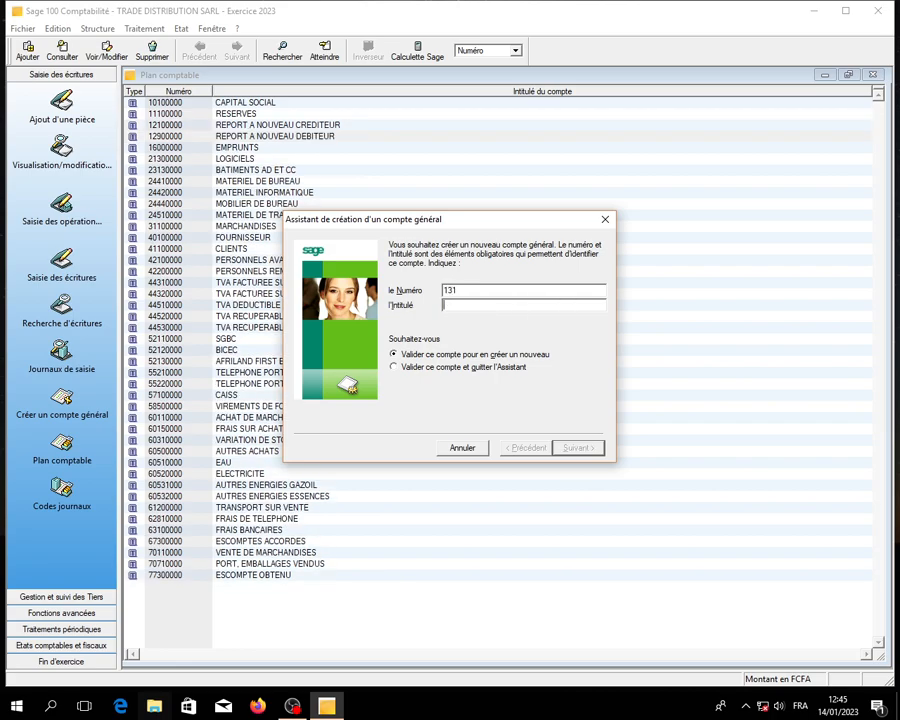
pyautogui.write('RESULTAT BENEFICE')
pyautogui.press('Return')
# Create general account 139 with the title RESULTAT PERTE and leave the account creation assistant.
pyautogui.write('139')
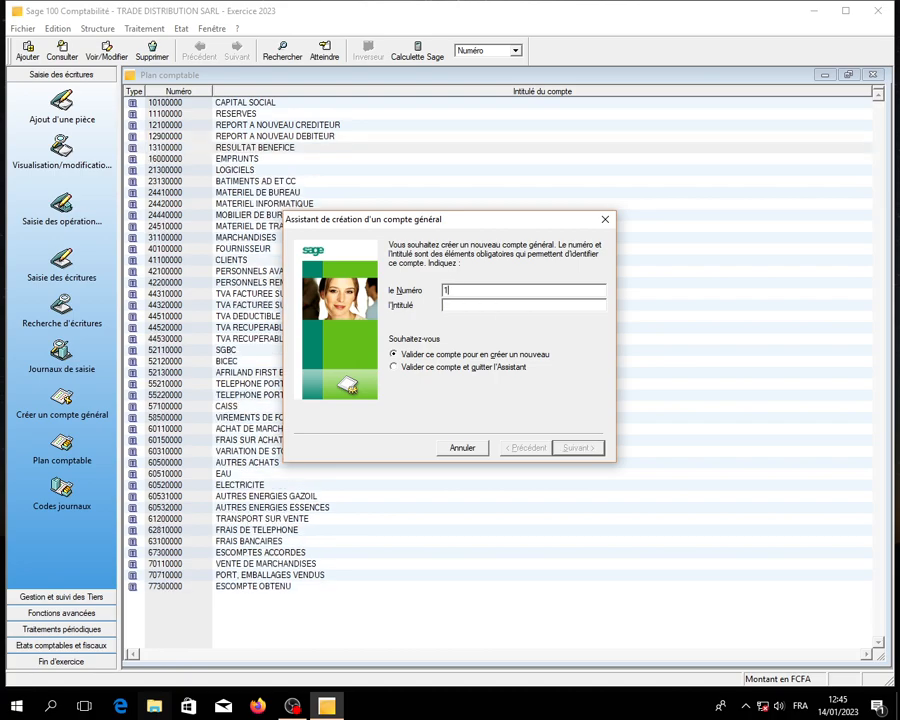
pyautogui.write('RE')
pyautogui.press('BackSpace')
pyautogui.press('BackSpace')
pyautogui.press('Tab')
pyautogui.write('RE')
pyautogui.write('ULTAT PERTE')
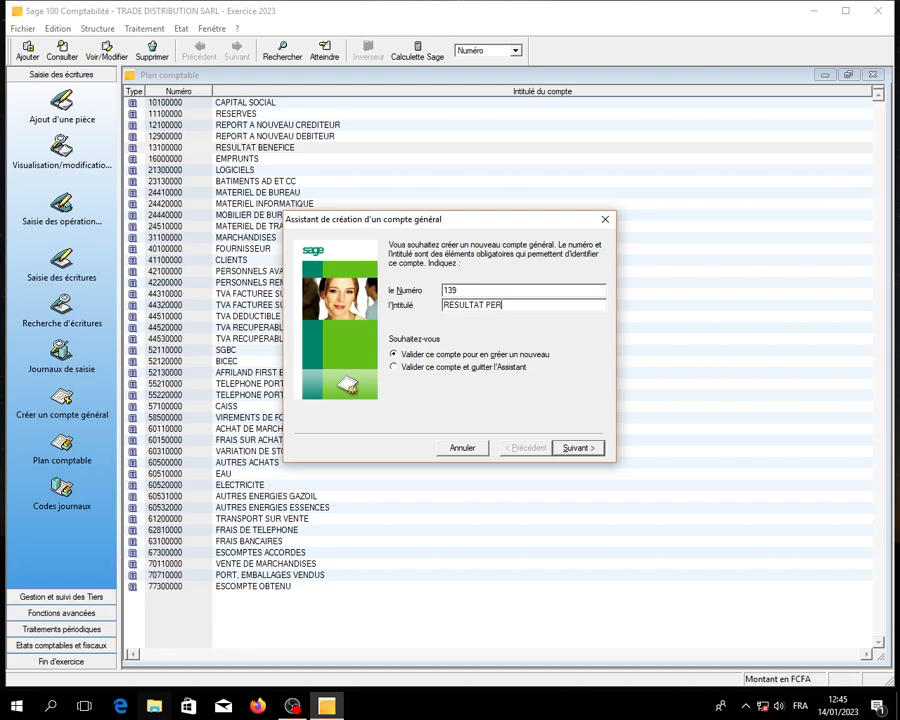
pyautogui.press('Return')
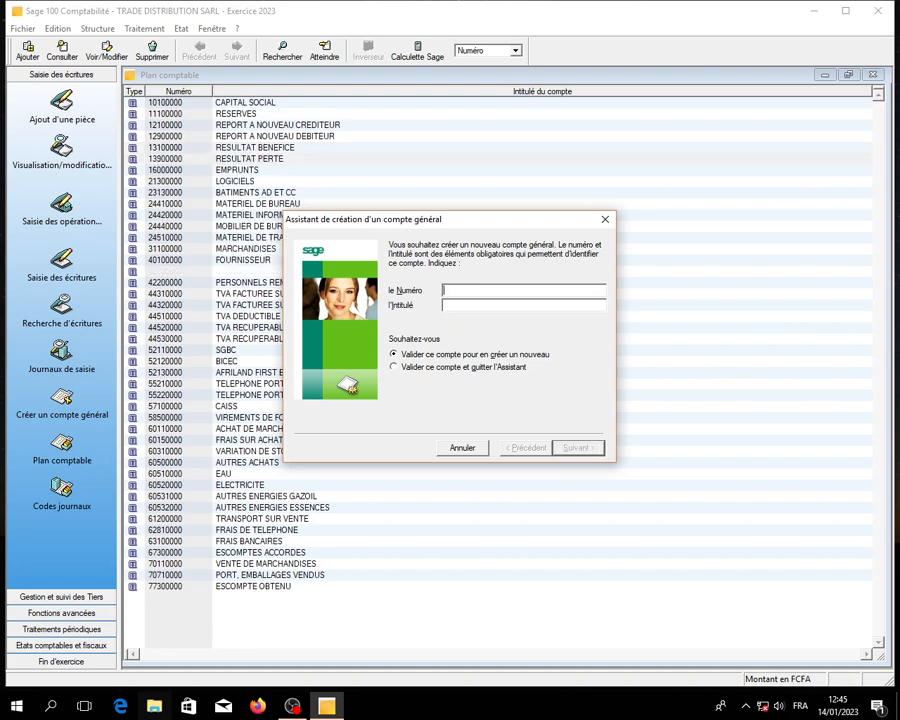
pyautogui.click(604, 219)
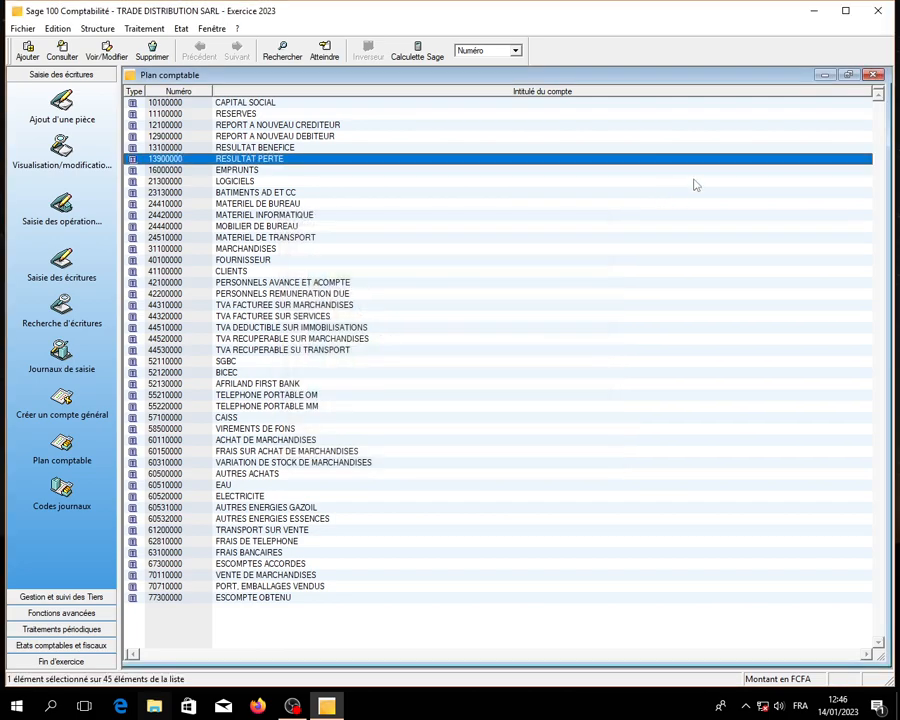
# Restore the chart of accounts window to its smaller size and look through the first accounts in the list.
pyautogui.click(847, 76)
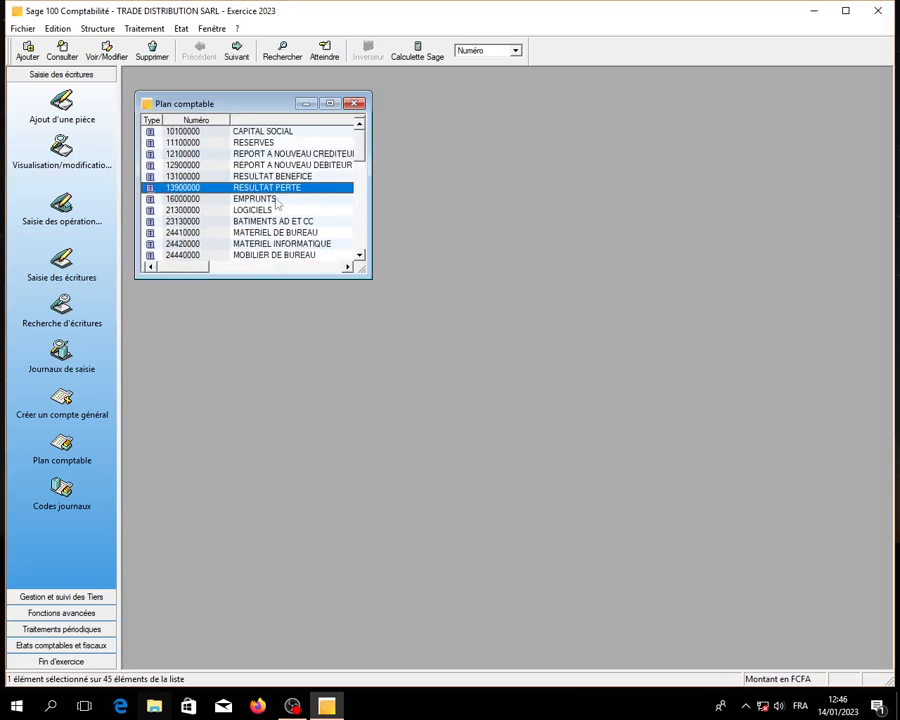
pyautogui.scroll(-1, 278, 200)
pyautogui.scroll(-1, 277, 202)
pyautogui.scroll(2, 277, 204)
pyautogui.scroll(-1, 278, 198)
pyautogui.scroll(1, 278, 198)
pyautogui.scroll(-1, 277, 198)
pyautogui.scroll(1, 278, 198)
pyautogui.scroll(-2, 278, 198)
pyautogui.scroll(2, 278, 198)
pyautogui.scroll(-1, 248, 186)
pyautogui.scroll(1, 260, 180)
# Review the client, supplier and bank accounts by jumping to numbers starting with 41 and 5, and return to those starting with 1.
pyautogui.write('41')
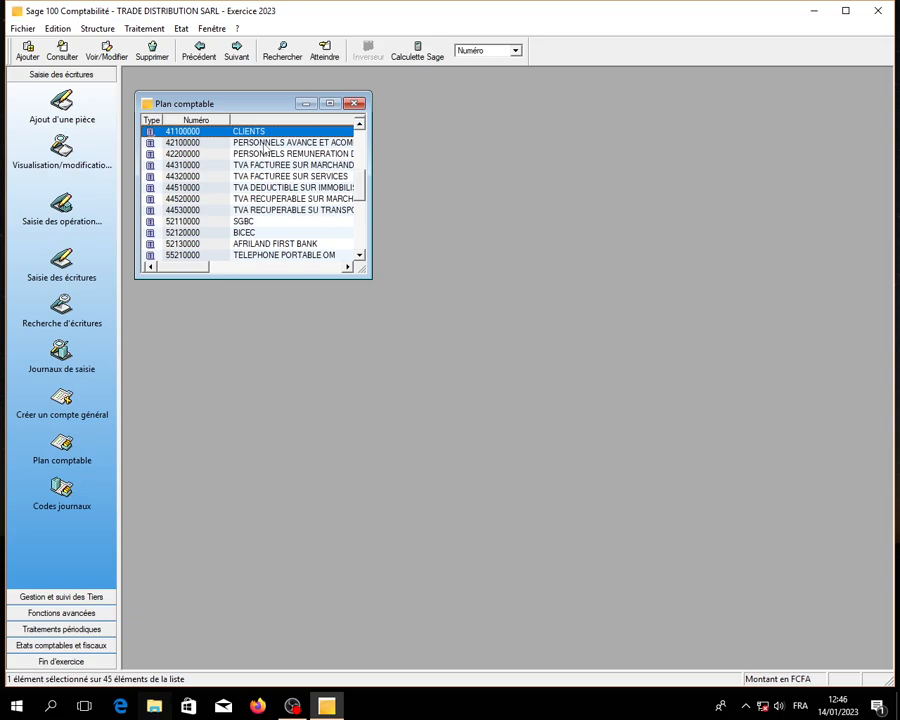
pyautogui.press('Up')
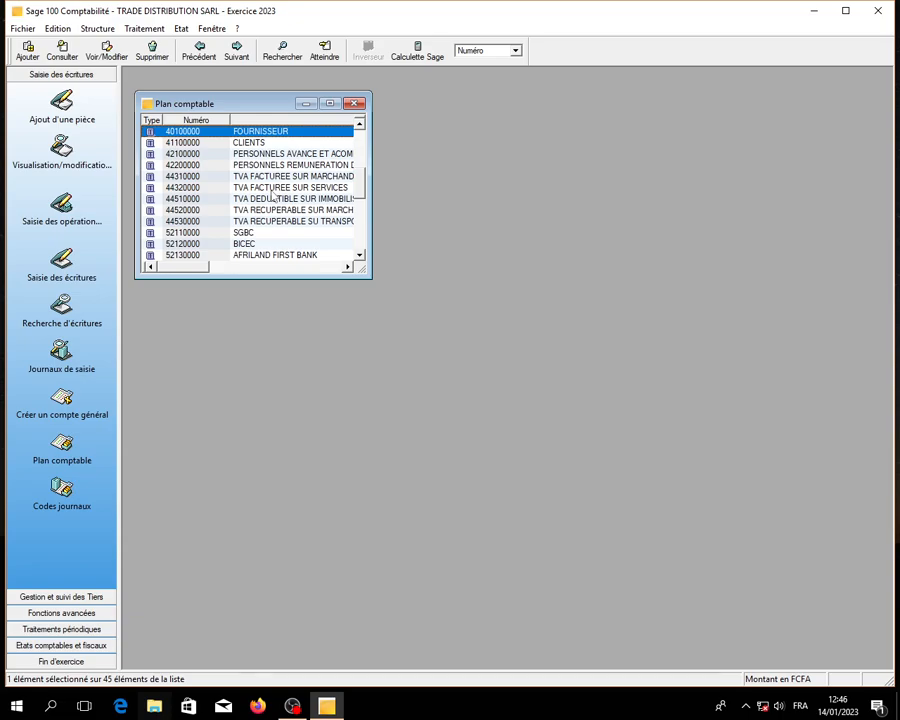
pyautogui.press('5')
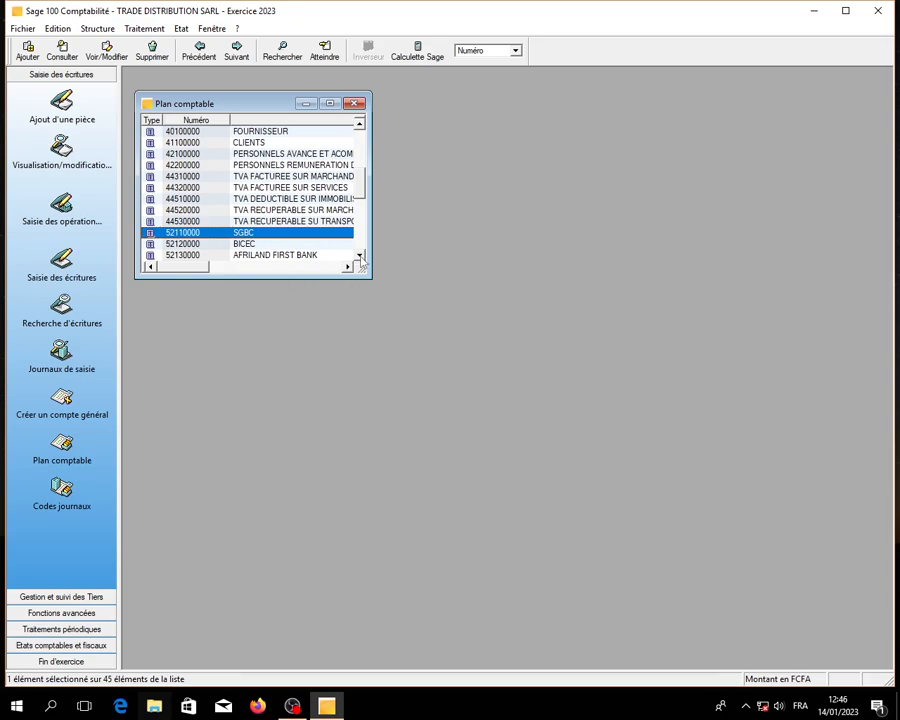
pyautogui.click(360, 256)
pyautogui.click(360, 256)
pyautogui.click(360, 256)
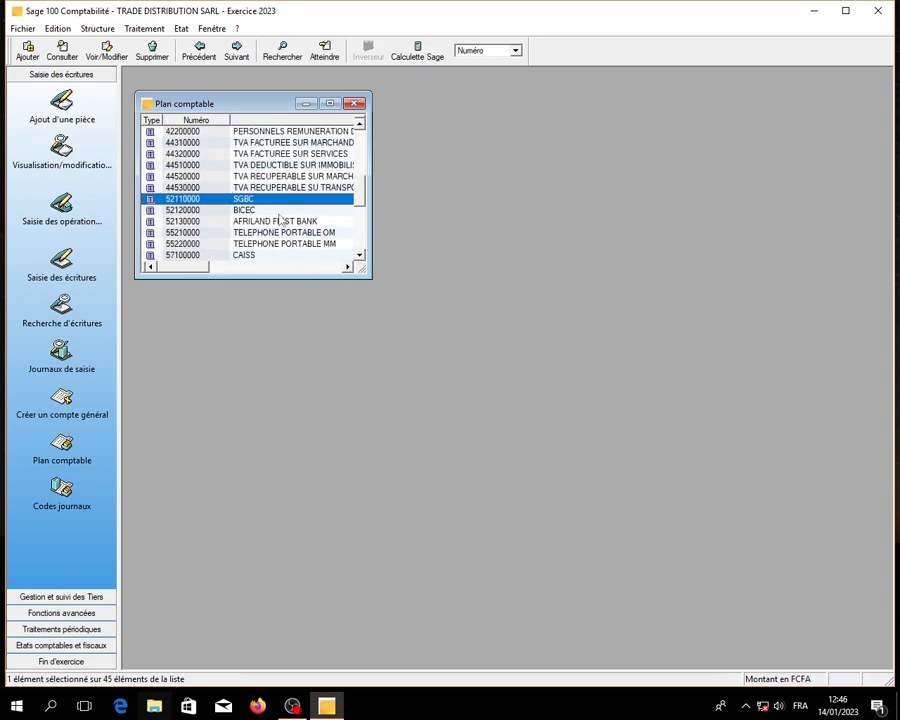
pyautogui.press('1')
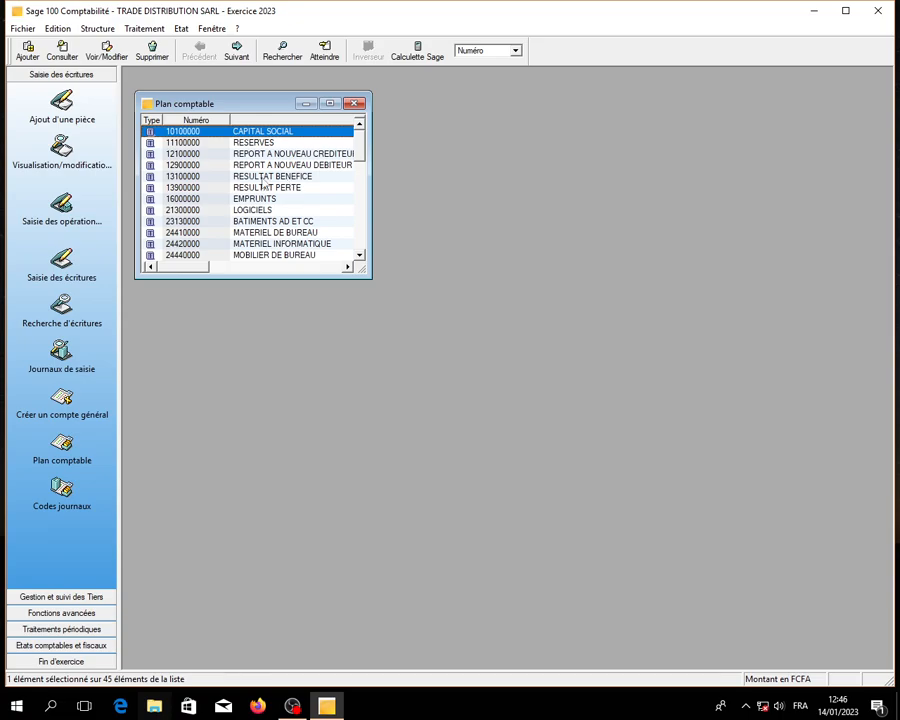
# Close the chart of accounts list and reopen it.
pyautogui.click(354, 104)
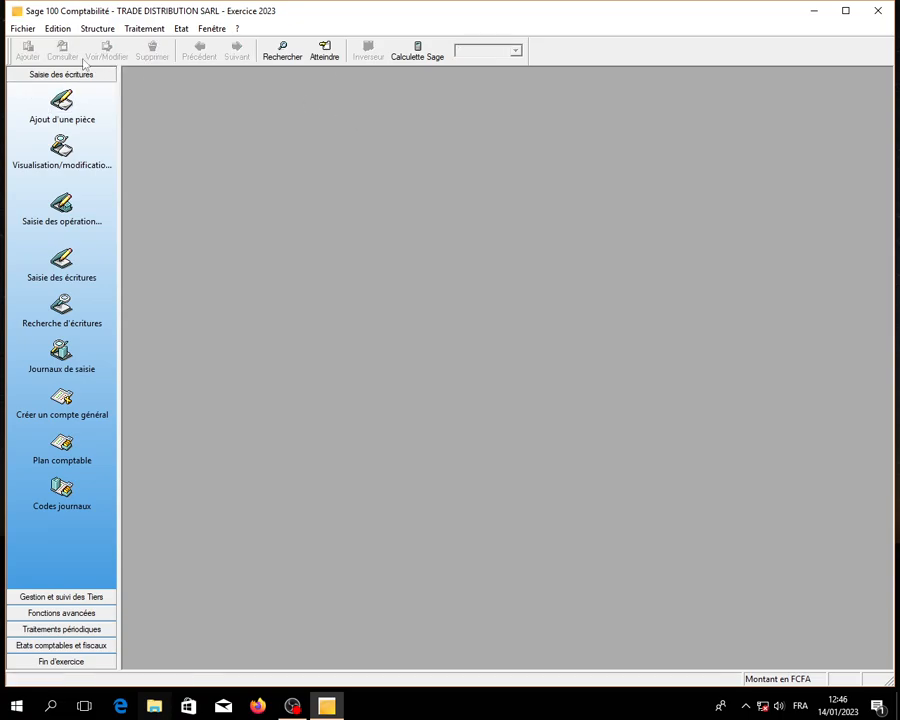
pyautogui.click(97, 28)
pyautogui.click(106, 48)
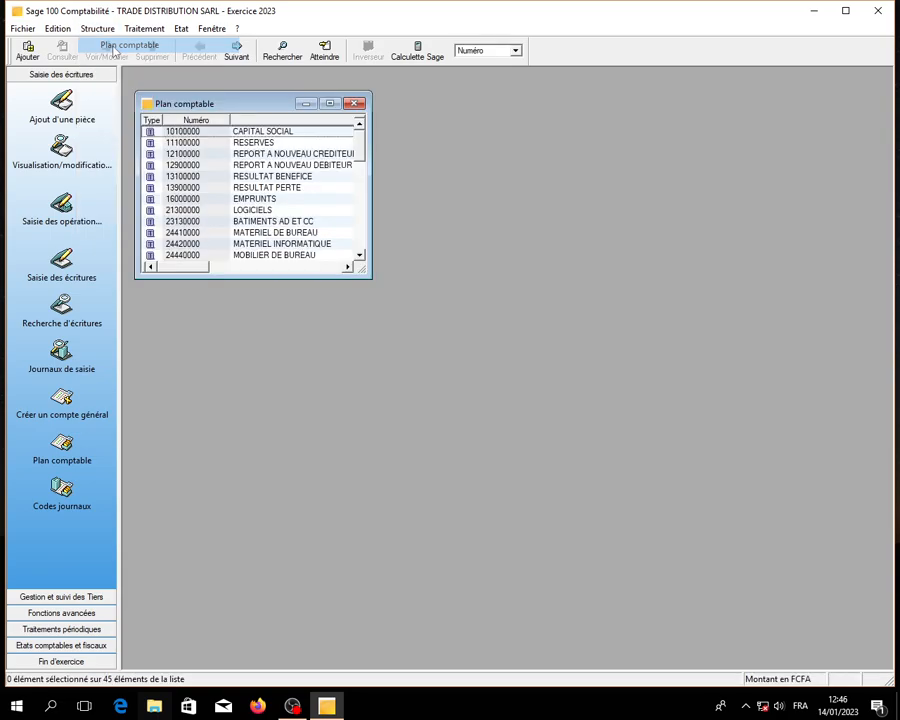
pyautogui.rightClick(257, 169)
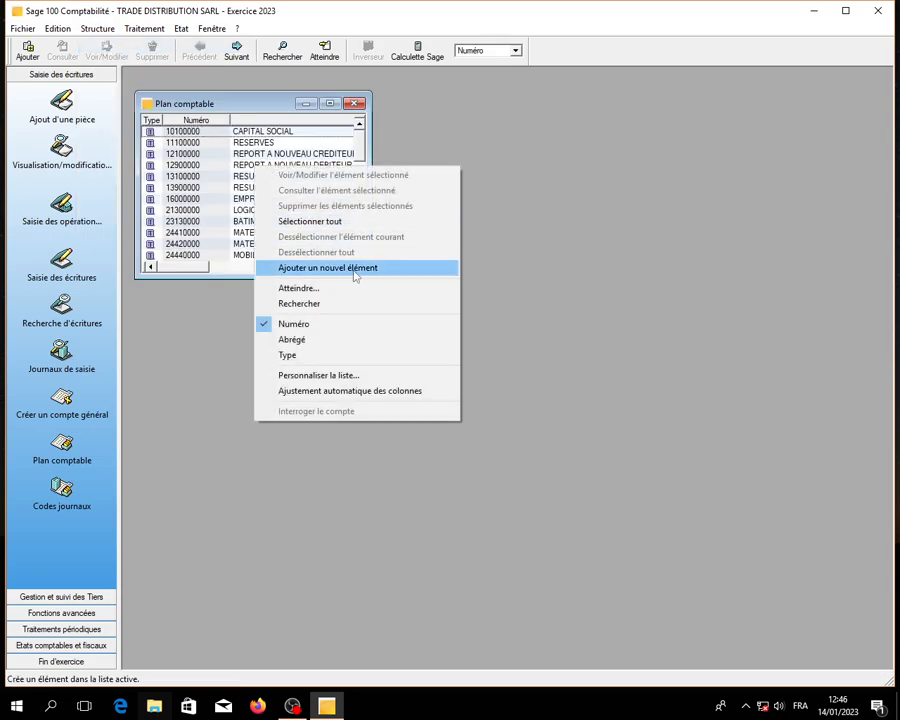
pyautogui.click(355, 268)
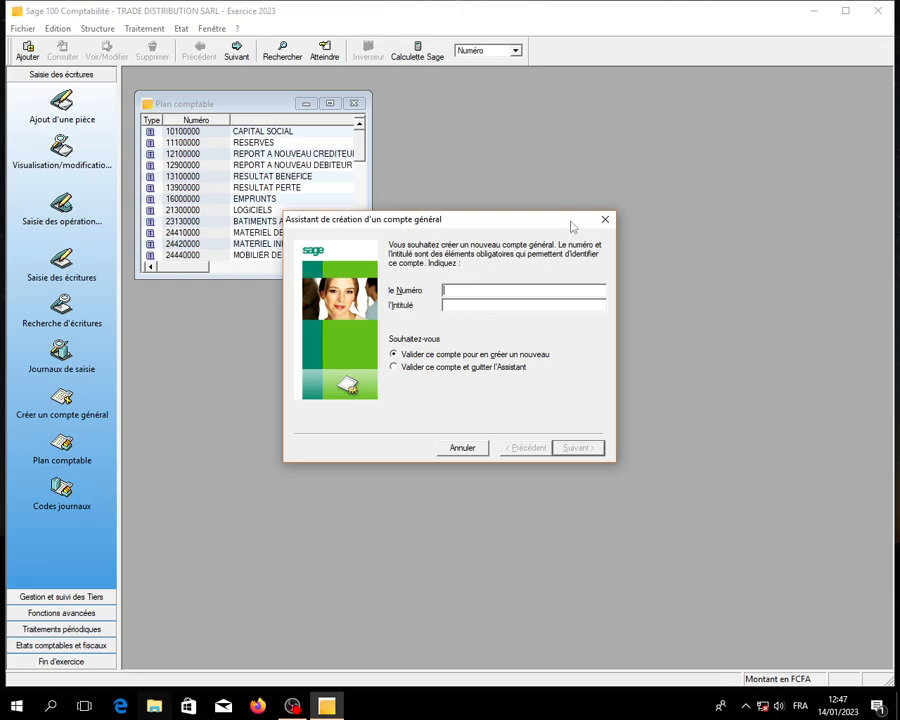
pyautogui.click(604, 219)
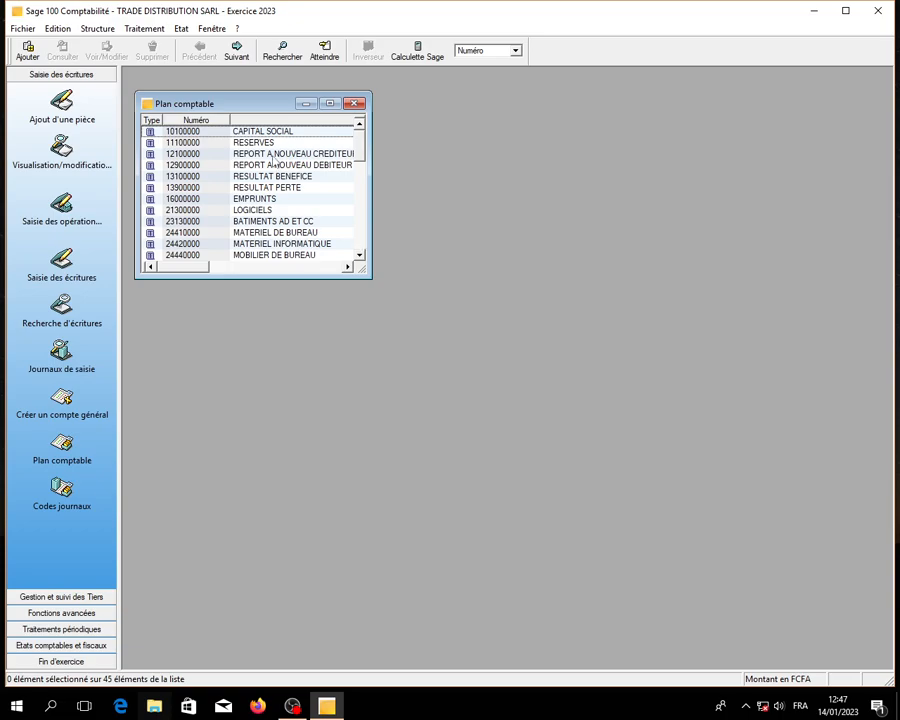